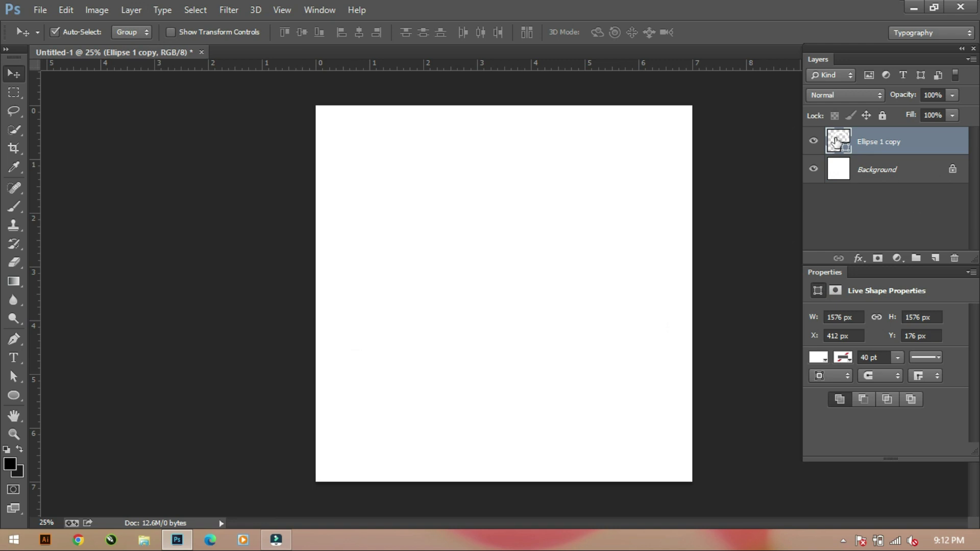
Reposition the black ring on the canvas and make a rectangular marquee selection across its right side.
click(536, 136)
drag(623, 389, 608, 378)
key(m)
drag(584, 198, 767, 326)
mouse_move(664, 325)
mouse_down()
mouse_move(665, 312)
mouse_move(655, 318)
mouse_up()
Rasterize the ring, erase its part inside the marquee with an enlarged Eraser to form a C, and deselect.
click(14, 262)
click(647, 256)
click(461, 212)
key(])
key(])
key(])
key(])
key(])
key(])
key(])
key(])
key(])
key(])
key(])
key(])
mouse_move(623, 245)
mouse_down()
mouse_move(622, 217)
mouse_move(690, 303)
mouse_move(673, 324)
mouse_up()
key(v)
key(ctrl+d)
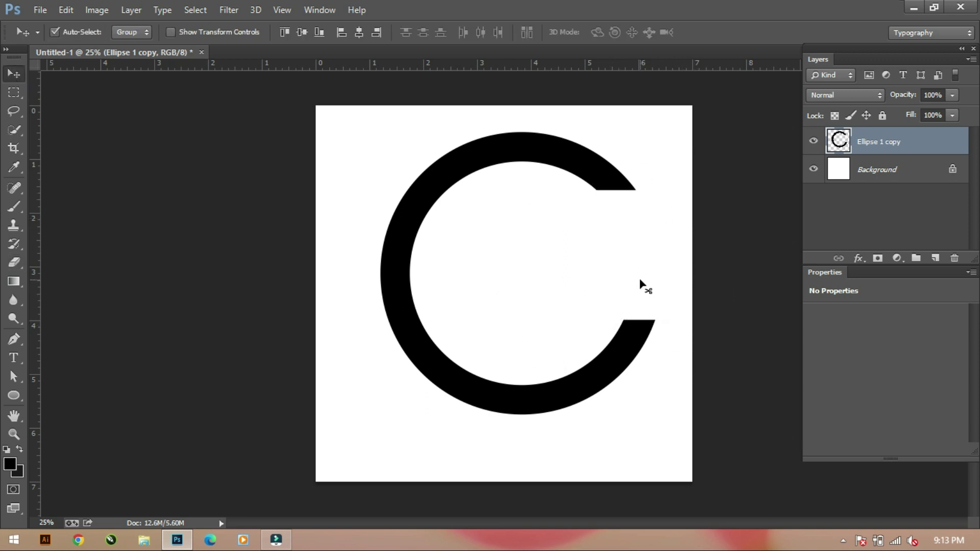
Reposition the C and draw a black rectangle as the G's crossbar above the lower end of the arc.
drag(579, 387, 565, 401)
right_click(14, 395)
click(110, 392)
key(shift+plus)
key(shift+plus)
key(ctrl+plus)
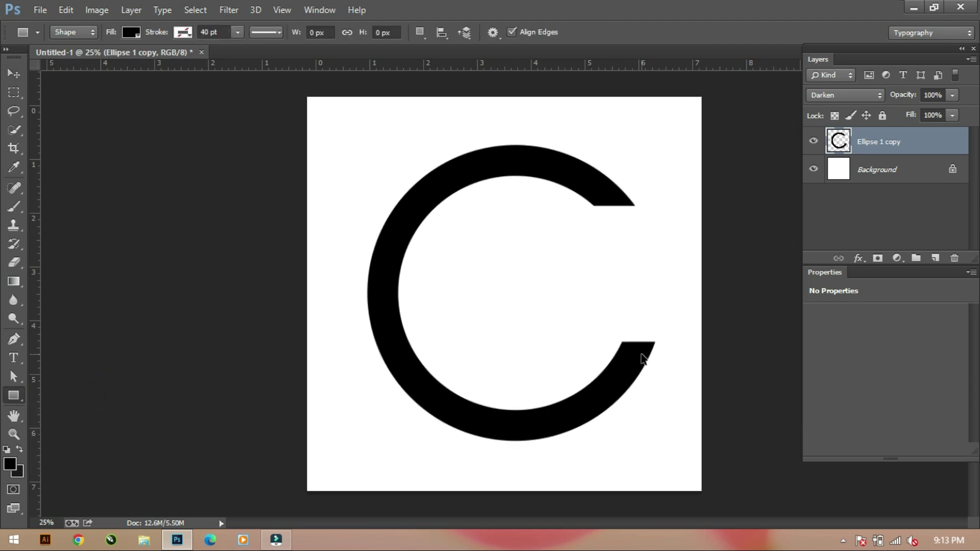
key(ctrl+plus)
key(ctrl+plus)
key(ctrl+plus)
mouse_move(663, 339)
mouse_down()
mouse_move(595, 298)
mouse_move(564, 295)
mouse_up()
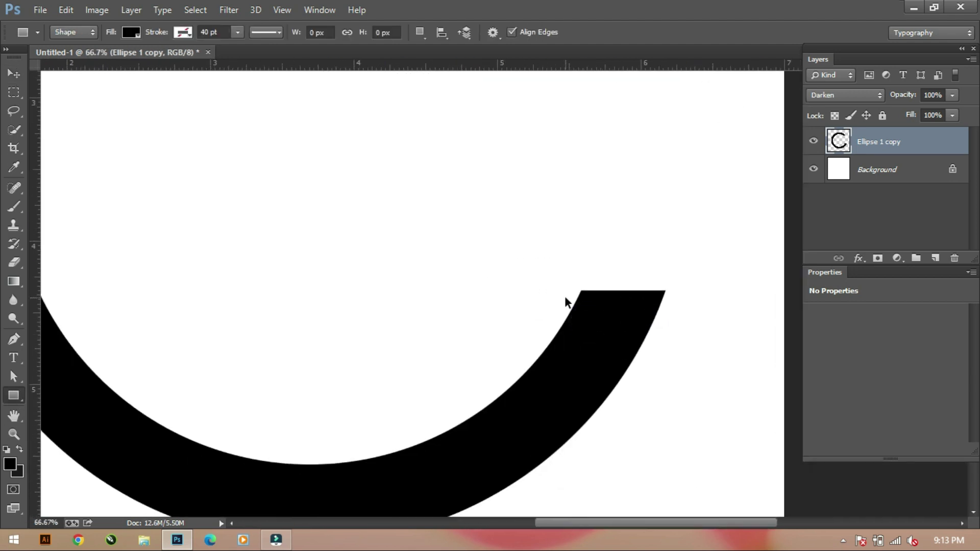
key(ctrl+plus)
drag(255, 124, 752, 296)
Free-transform the crossbar rectangle, extending it toward the ring's centre and lowering its upper edge, to about 873 by 213 px.
key(v)
key(ctrl+t)
drag(255, 210, 127, 210)
drag(440, 124, 440, 145)
key(Return)
key(ctrl+minus)
key(ctrl+minus)
key(ctrl+minus)
key(ctrl+minus)
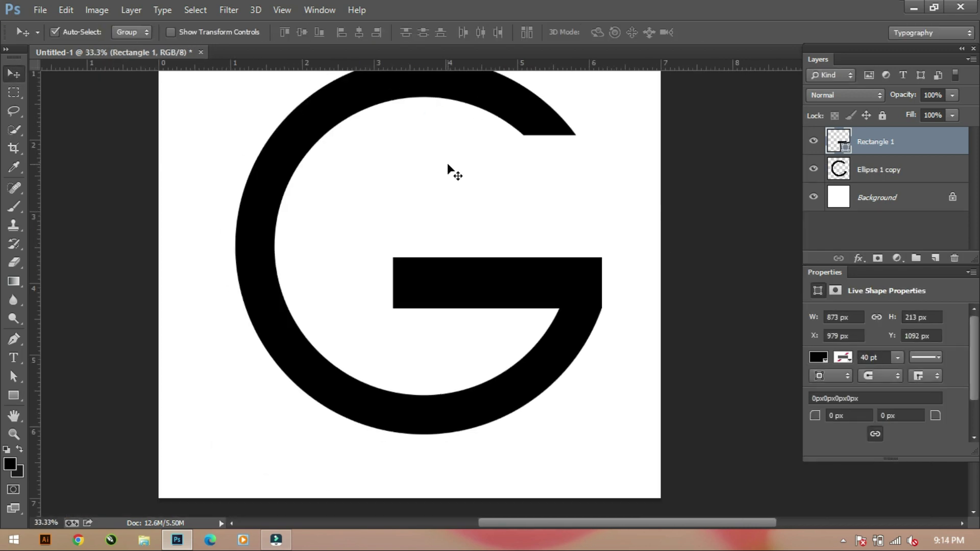
Reduce the crossbar's height to about 201 px by lowering its upper edge.
key(ctrl+t)
key(ctrl+plus)
key(ctrl+plus)
drag(501, 233, 501, 240)
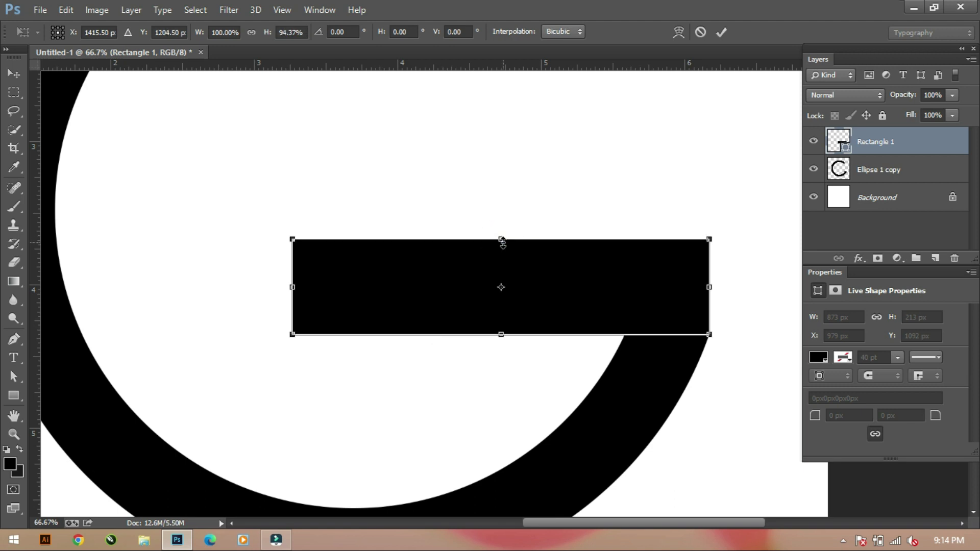
key(Return)
Add an anchor point midway on the crossbar's right edge and pull it slightly outward to curve that edge.
drag(14, 338, 71, 350)
click(709, 285)
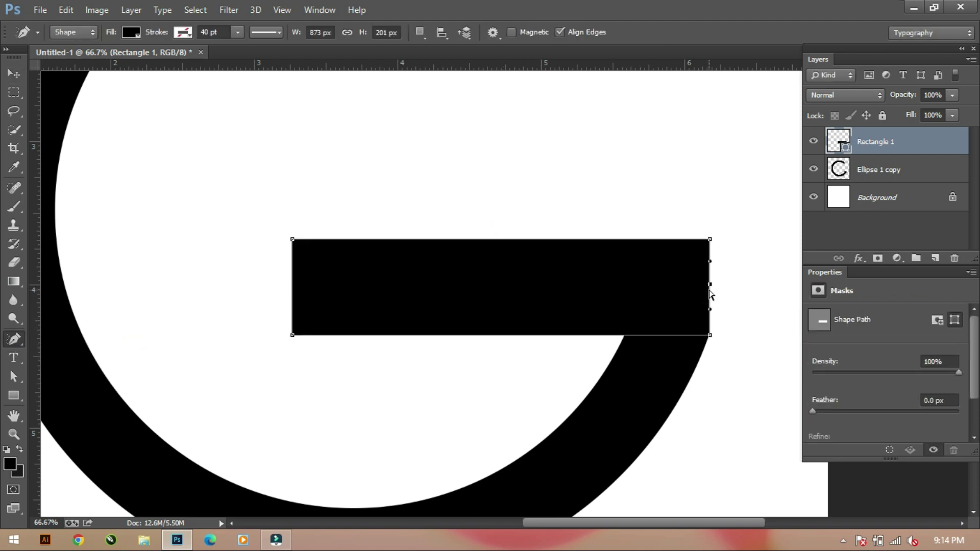
key(ctrl+plus)
key(ctrl+plus)
drag(806, 341, 183, 346)
key(a)
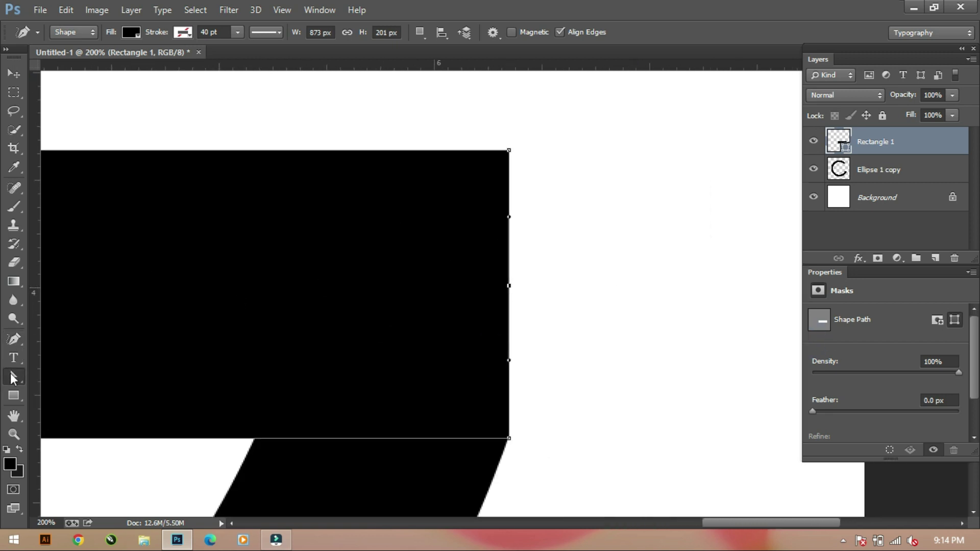
mouse_move(509, 287)
mouse_down()
mouse_move(531, 291)
mouse_move(520, 298)
mouse_up()
key(v)
click(614, 266)
Merge the crossbar layer with the ring layer and reposition the resulting G slightly higher on the canvas.
key(ctrl+minus)
key(ctrl+minus)
key(ctrl+minus)
key(ctrl+minus)
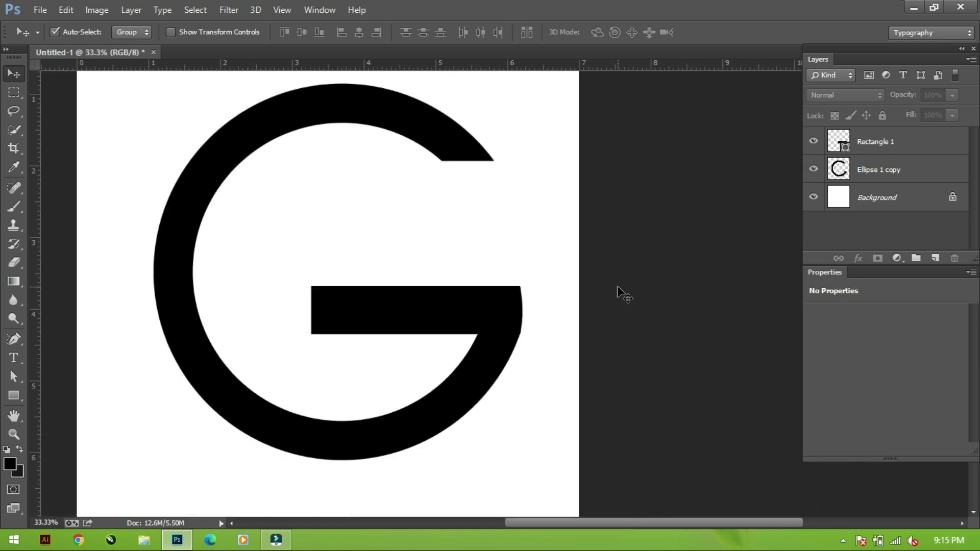
key(ctrl+minus)
click(896, 142)
key(ctrl+e)
mouse_move(524, 393)
mouse_down()
mouse_move(525, 405)
mouse_move(553, 383)
mouse_move(528, 387)
mouse_up()
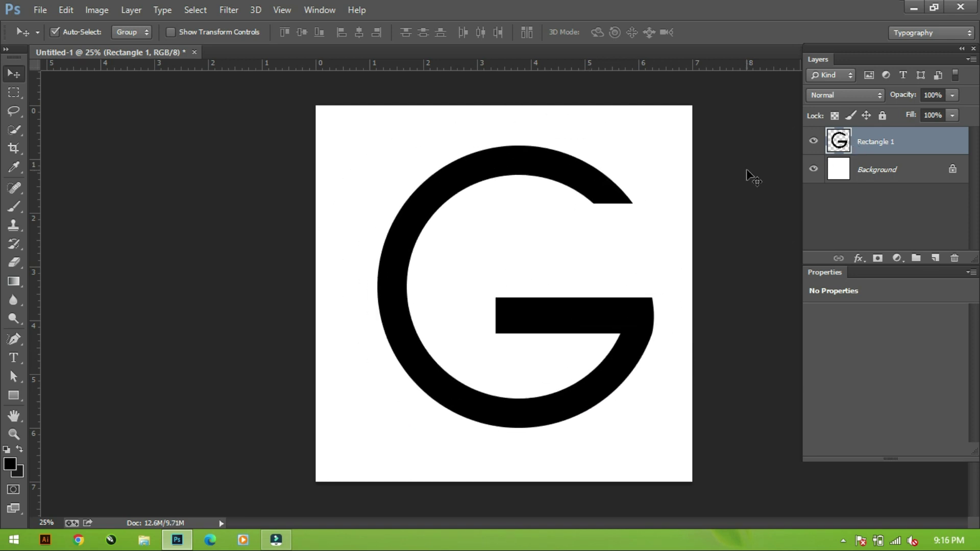
drag(615, 327, 613, 311)
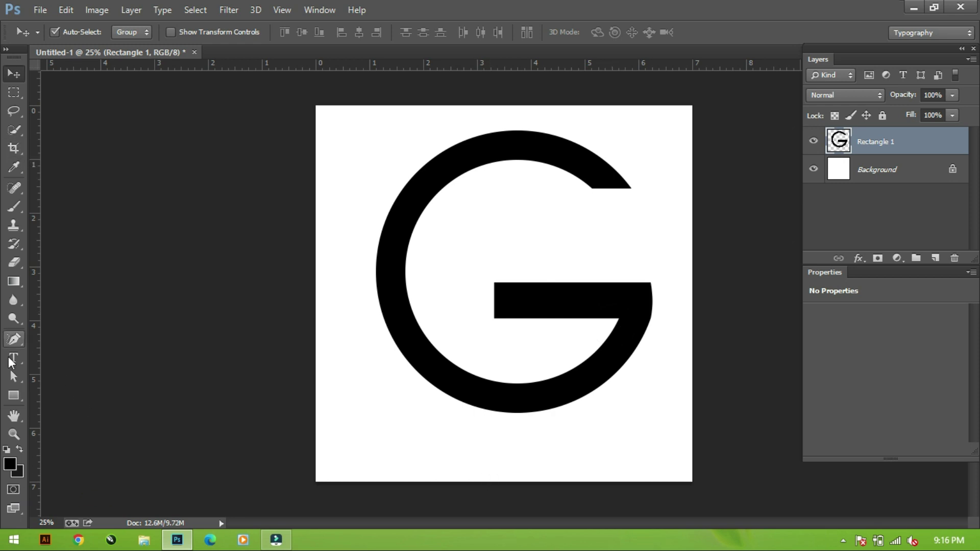
Outline the G's crossbar and lower-right arc with a closed Pen tool path and convert it to a selection.
drag(13, 338, 38, 342)
click(99, 336)
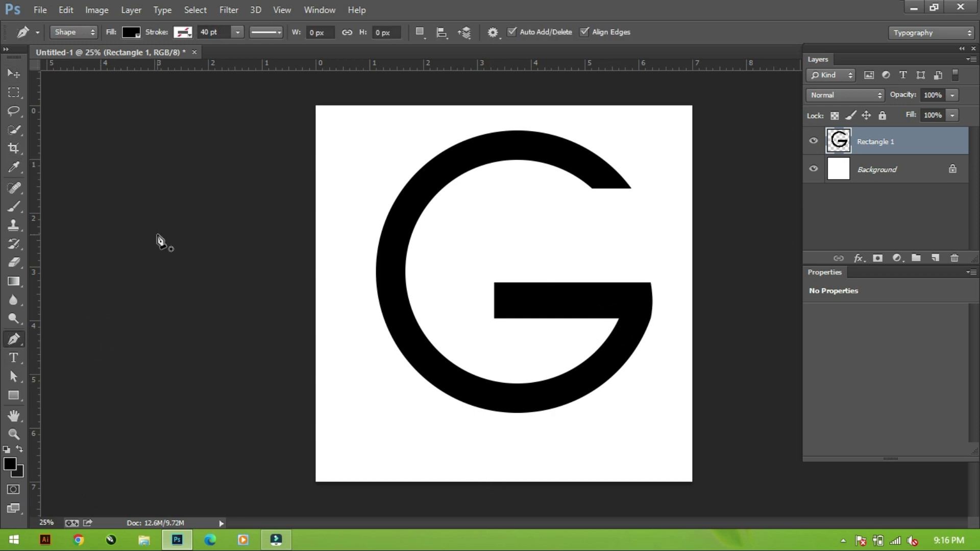
click(58, 58)
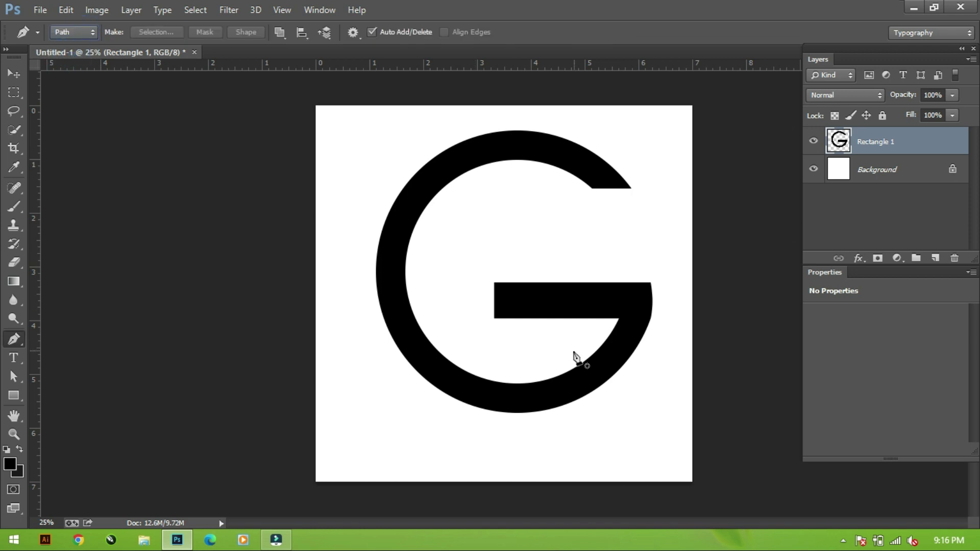
click(545, 339)
click(613, 439)
click(682, 354)
click(671, 247)
click(552, 238)
click(461, 256)
click(463, 305)
click(545, 339)
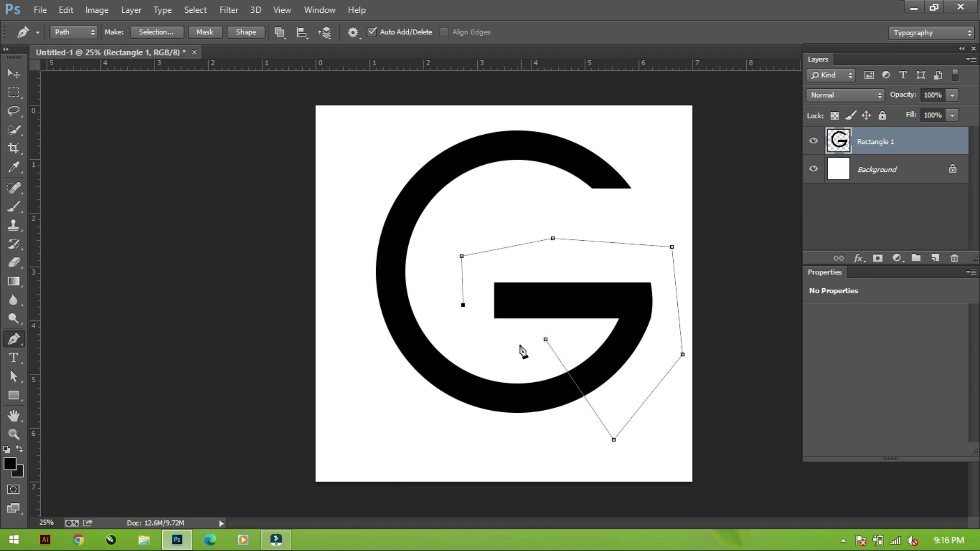
click(495, 348)
click(545, 339)
key(ctrl+Return)
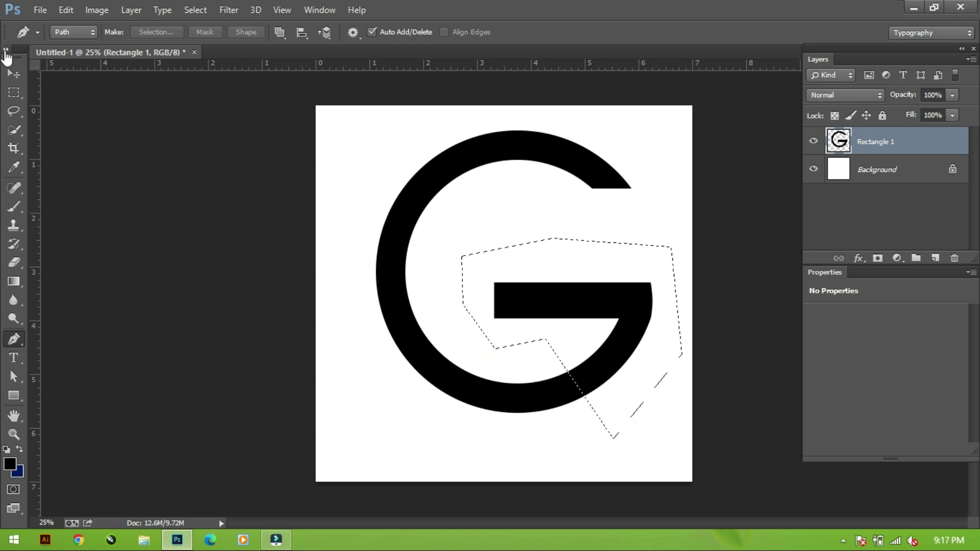
Add a new layer, fill the selection with the navy blue background colour, and deselect.
click(14, 74)
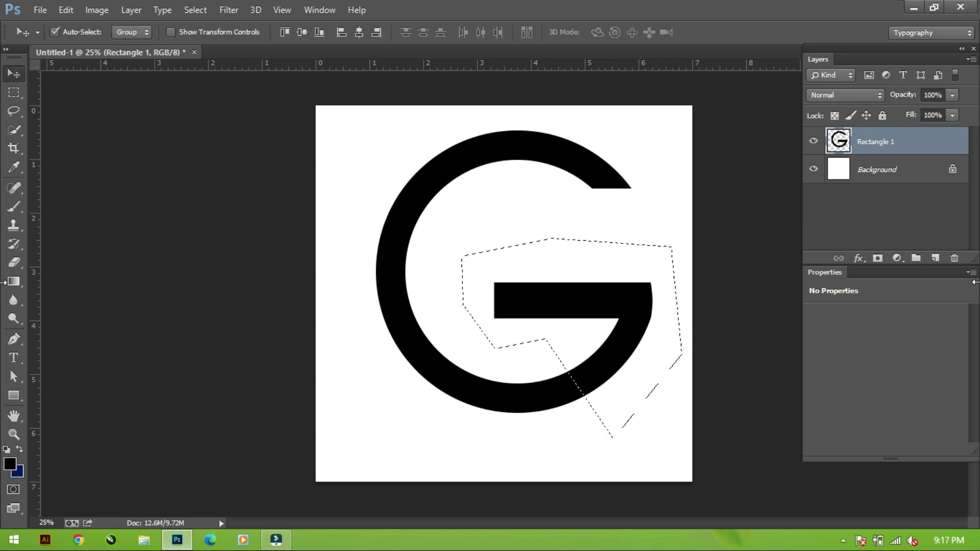
click(936, 258)
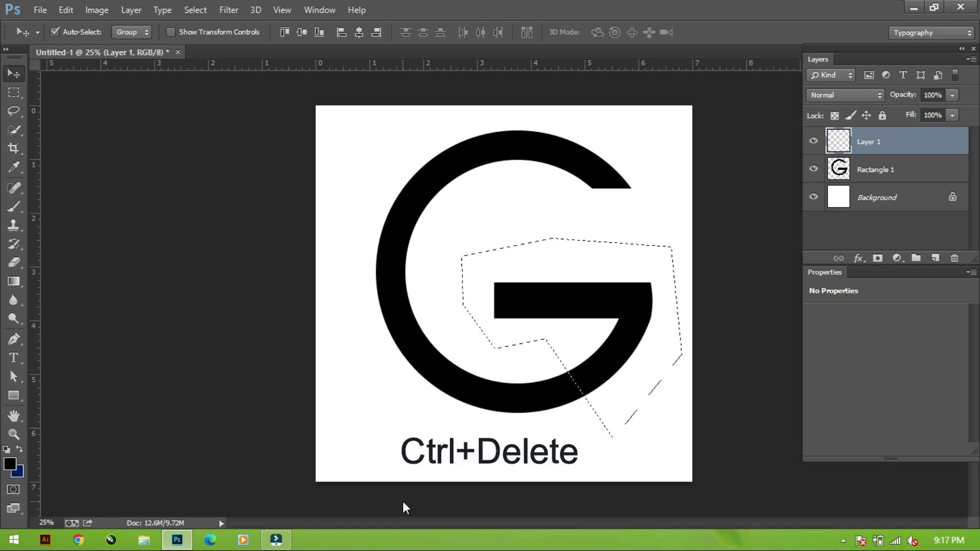
key(ctrl+Delete)
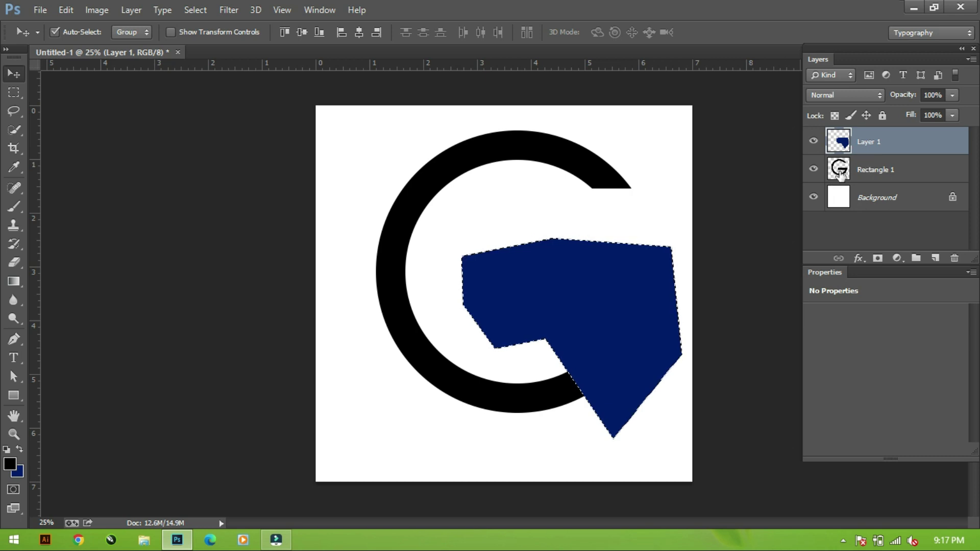
key(ctrl+d)
Clip the navy layer to the G with a clipping mask and shift the navy fill slightly up and right.
shift+click(903, 165)
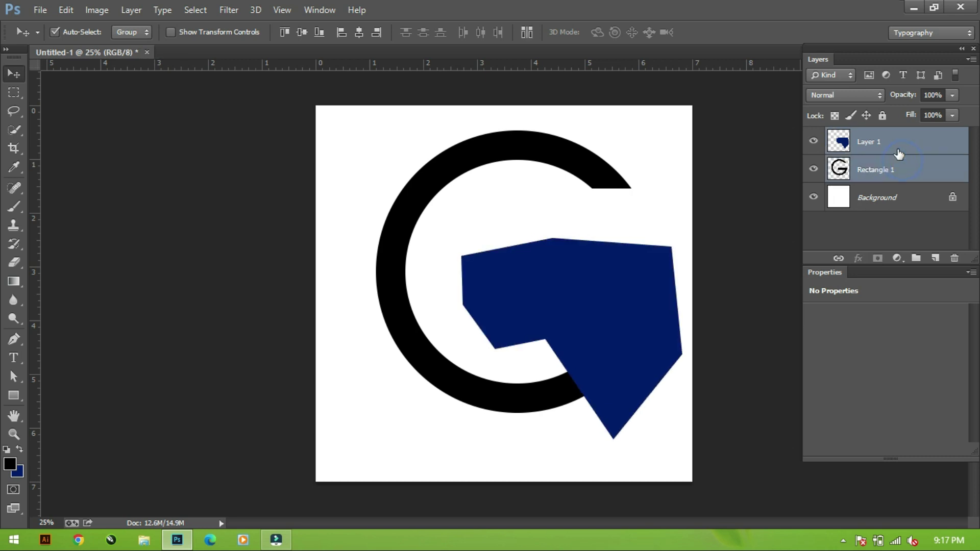
click(883, 148)
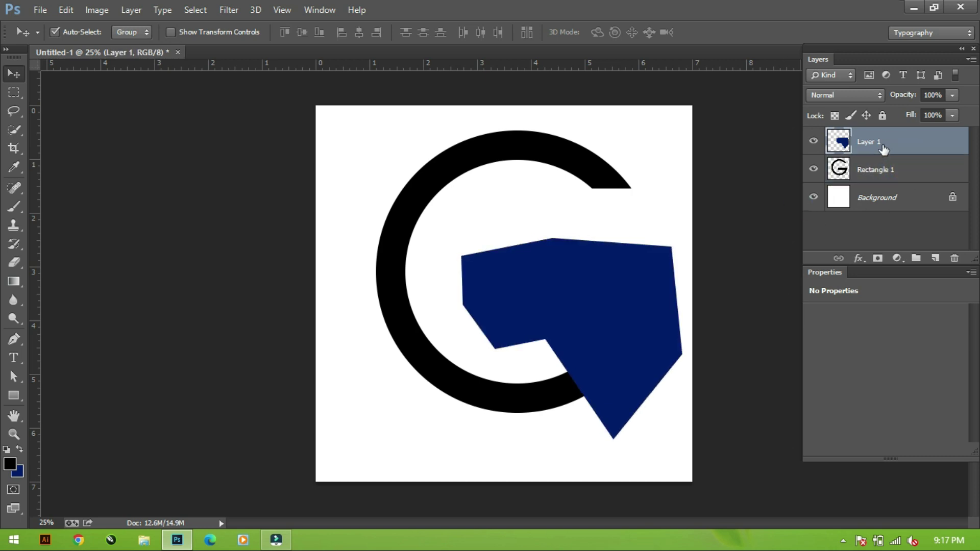
right_click(882, 146)
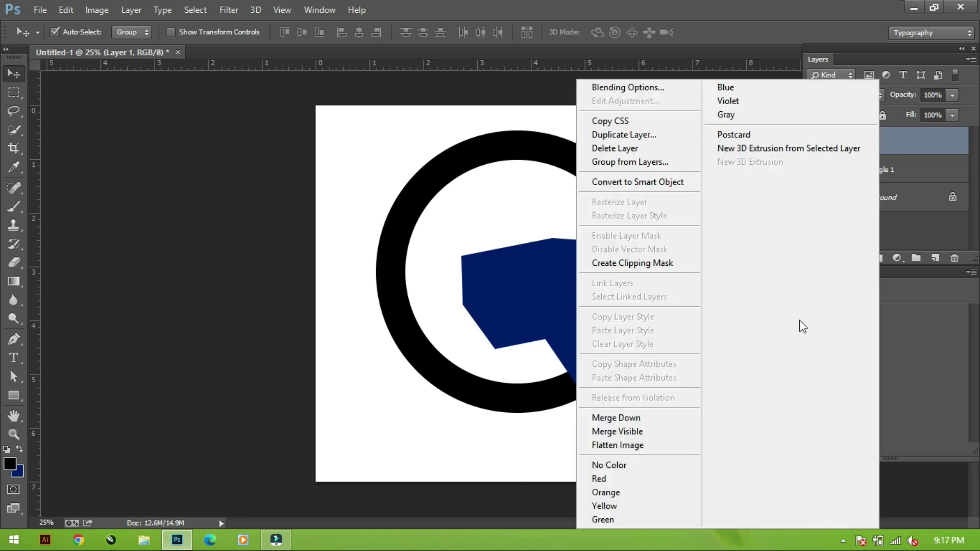
click(669, 264)
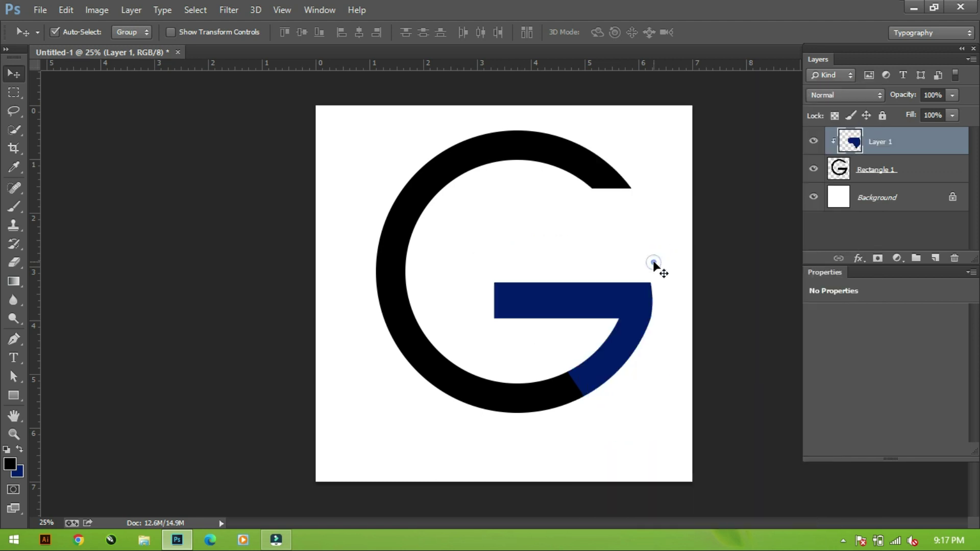
drag(621, 318, 625, 305)
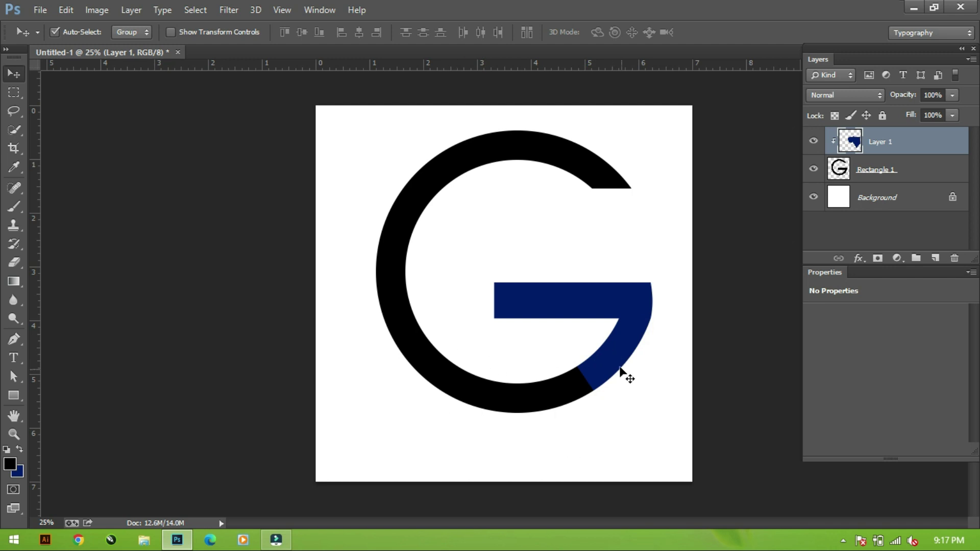
Outline the G's lower arc, starting at the navy section's edge, with a closed Pen path and convert it to a selection.
click(14, 340)
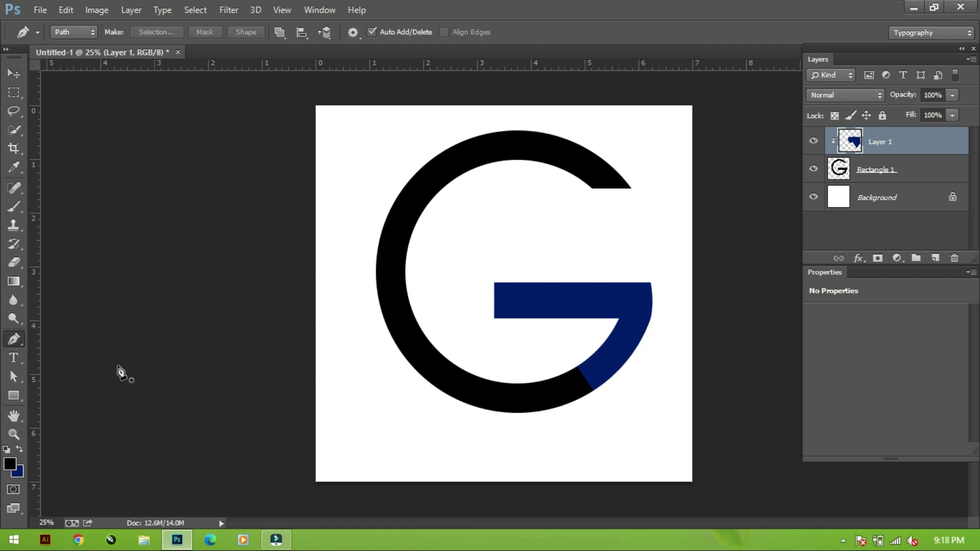
click(575, 365)
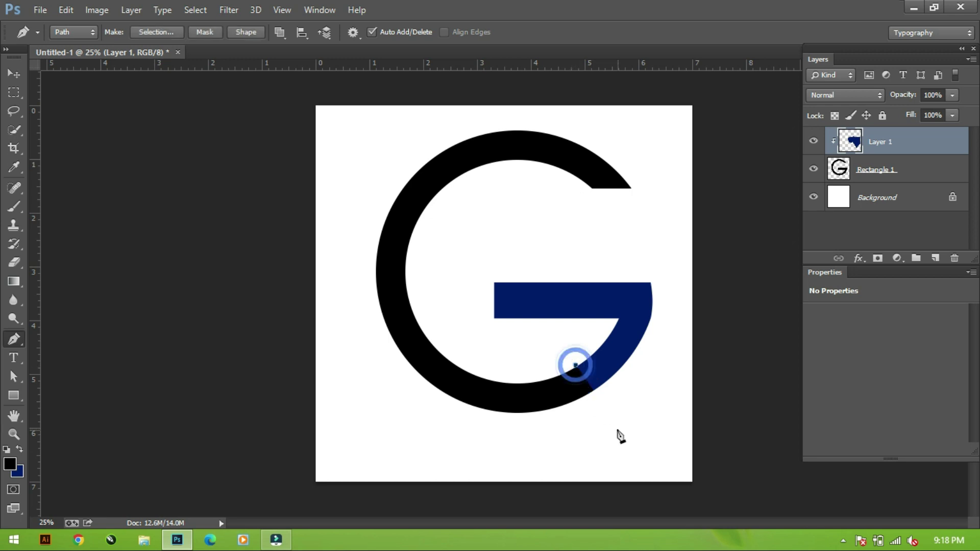
click(610, 404)
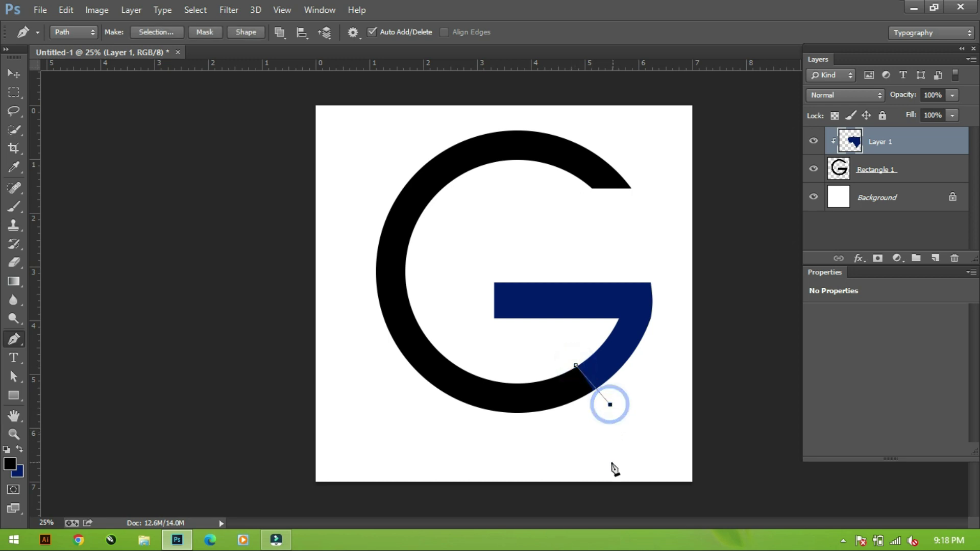
click(384, 443)
click(442, 287)
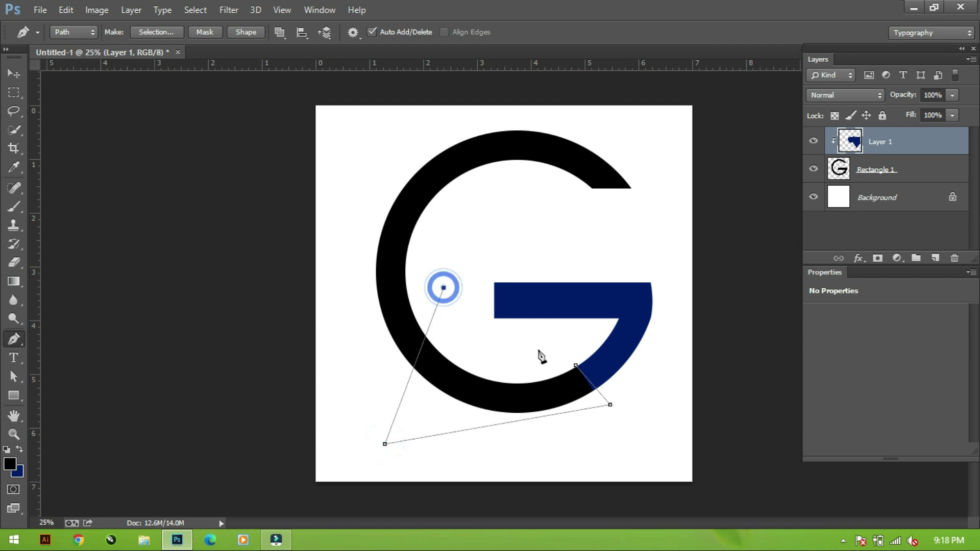
click(576, 366)
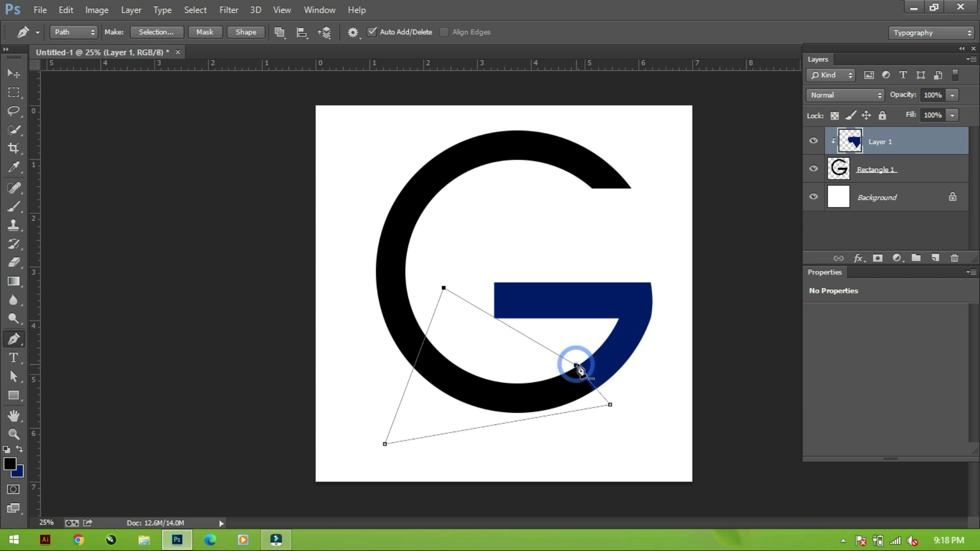
key(ctrl+Return)
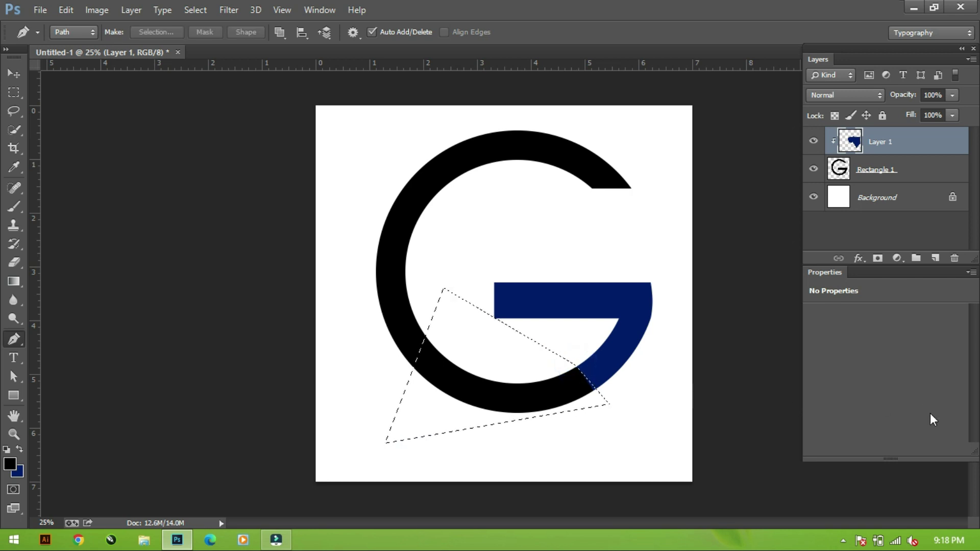
Add a new layer above the navy one and set the foreground colour to green.
click(935, 258)
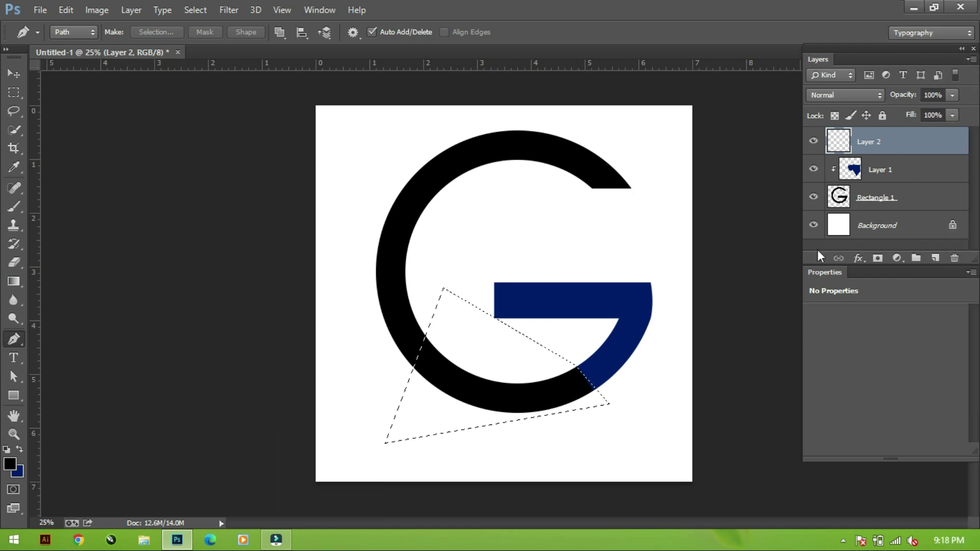
click(10, 465)
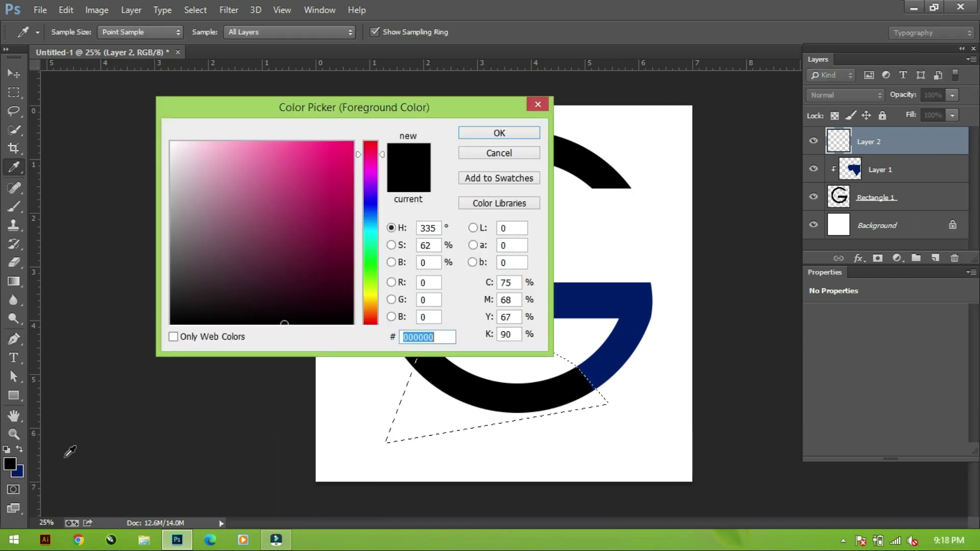
click(365, 259)
drag(334, 263, 414, 242)
click(485, 133)
key(p)
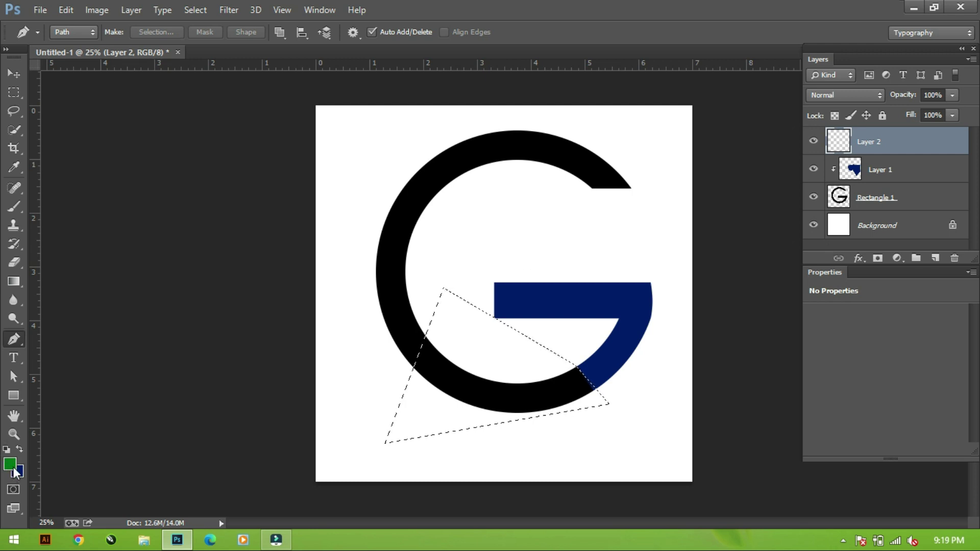
Fill the selection on the new layer with the green foreground colour and deselect.
key(alt+Delete)
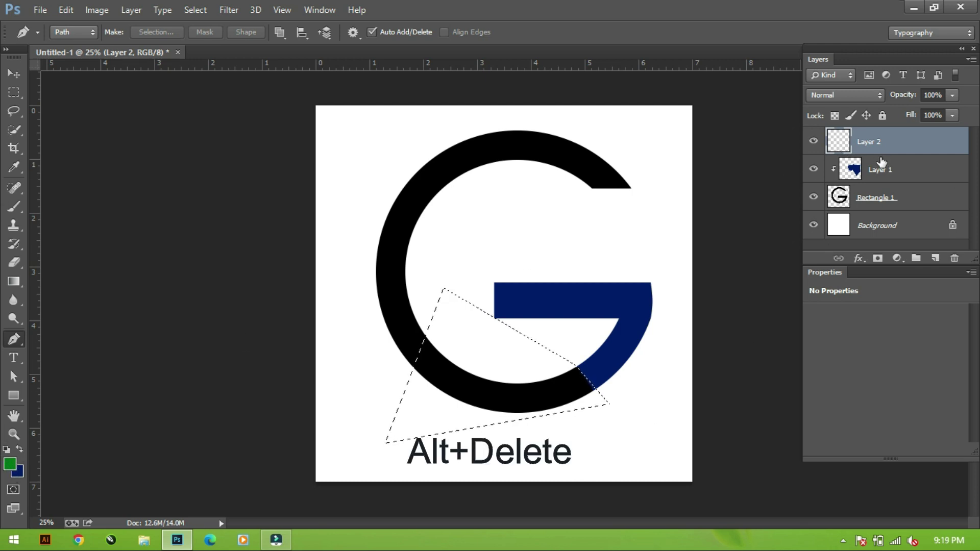
key(alt+Delete)
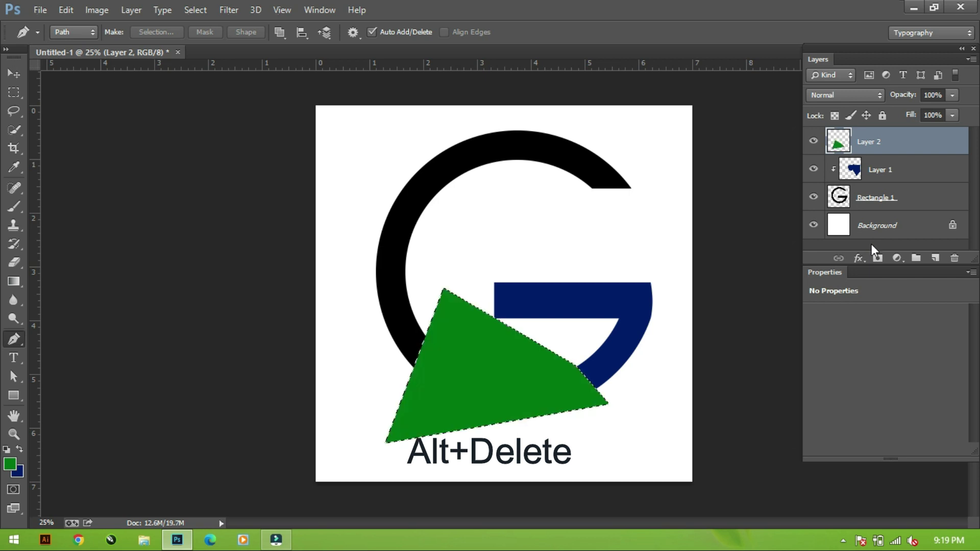
click(15, 71)
key(ctrl+d)
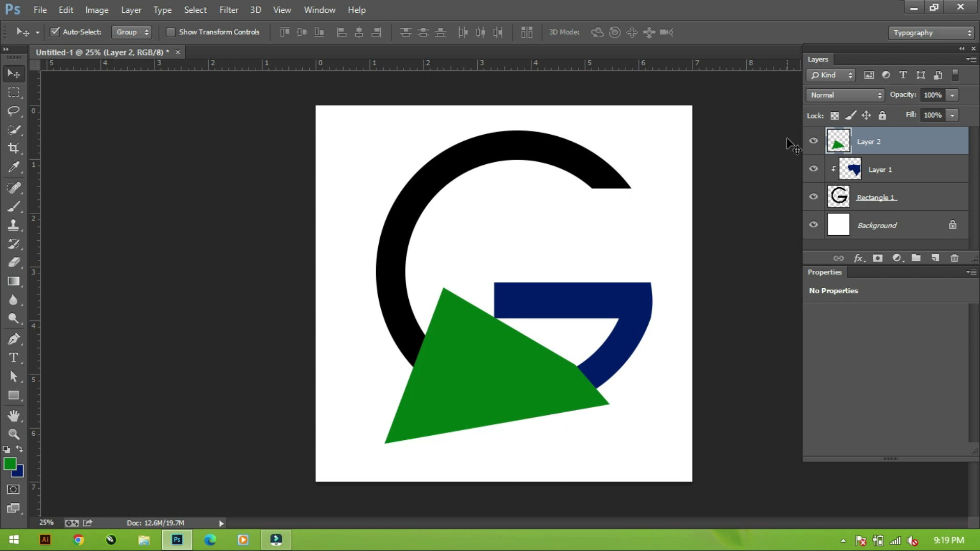
Clip the green layer to the G with a clipping mask and stretch the green fill farther up the G's left arc.
right_click(899, 147)
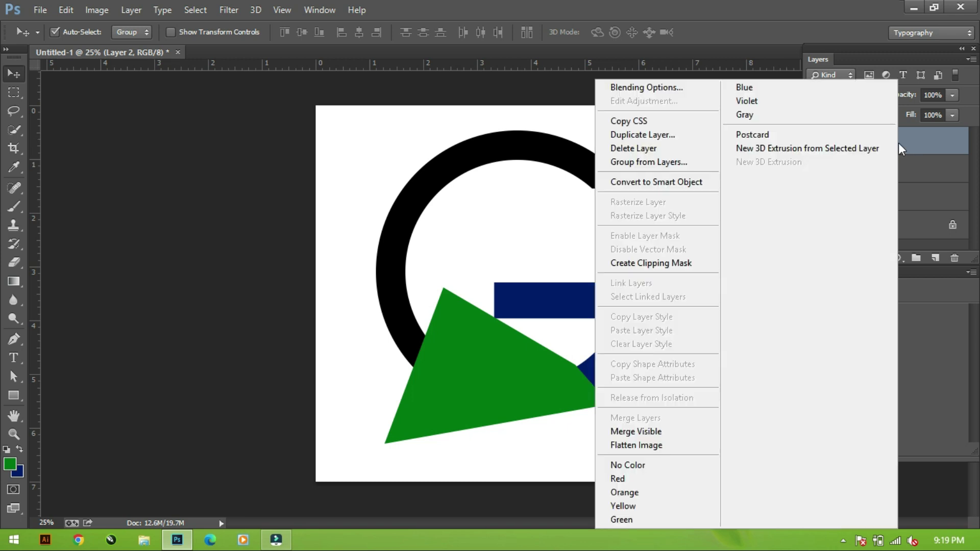
click(700, 268)
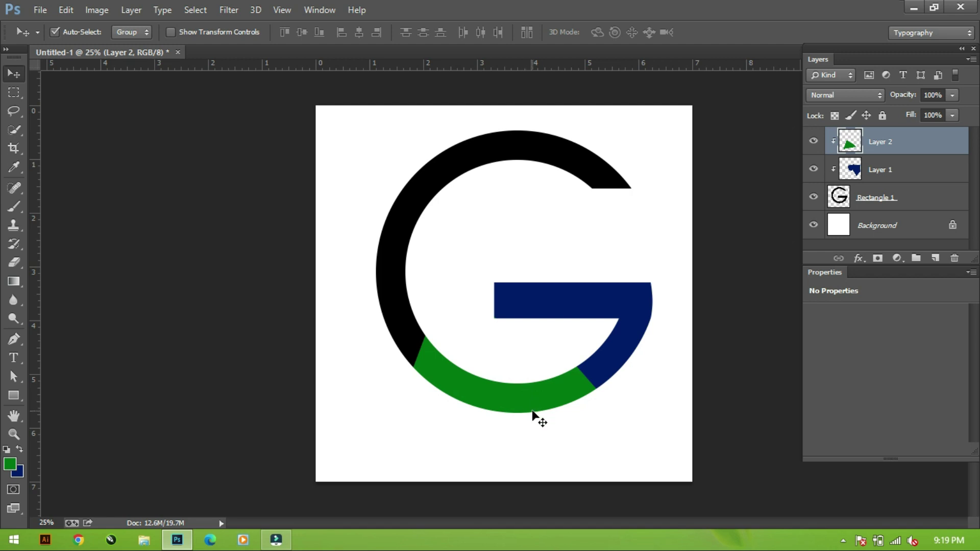
key(ctrl+t)
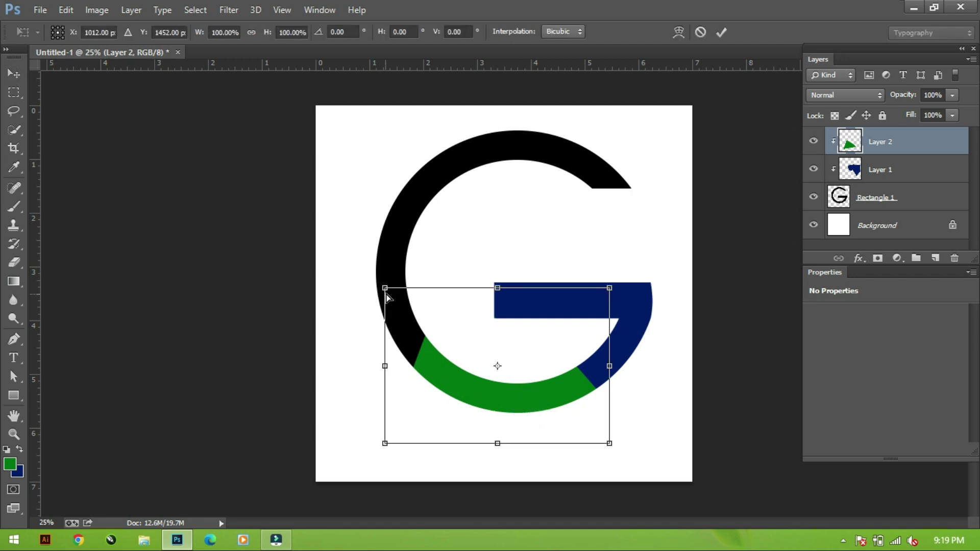
drag(385, 288, 214, 247)
drag(610, 289, 639, 91)
key(Return)
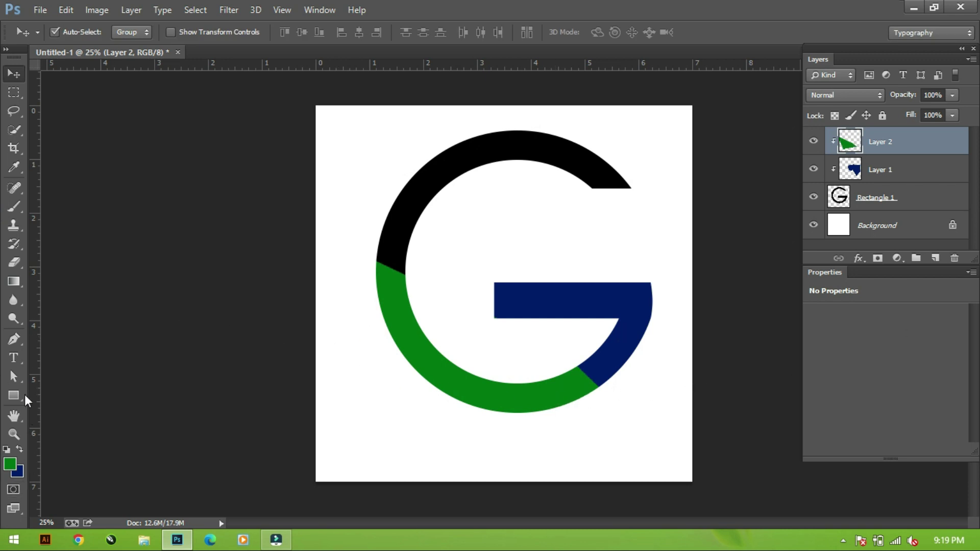
Outline the G's left arc, overlapping the green section's upper end, with a closed Pen path and convert it to a selection.
click(11, 342)
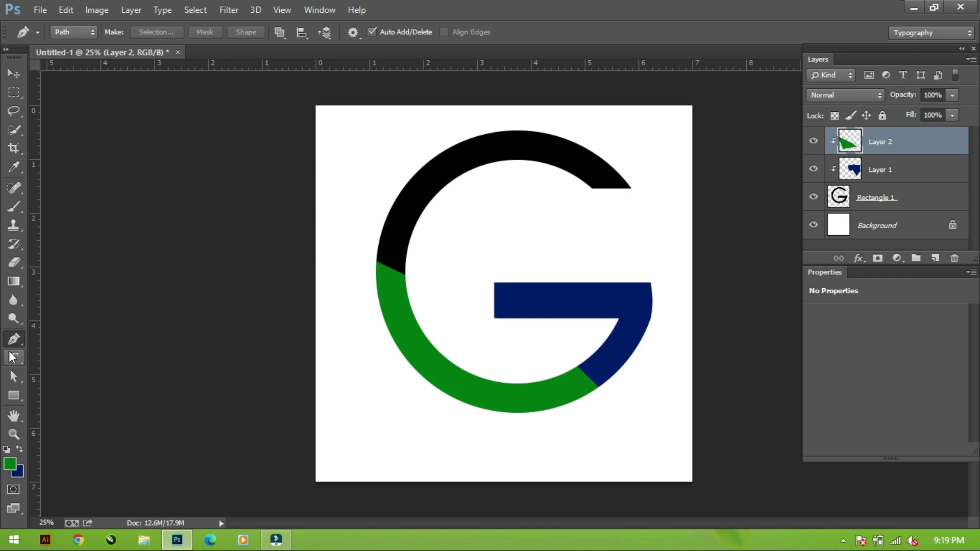
click(431, 320)
click(379, 359)
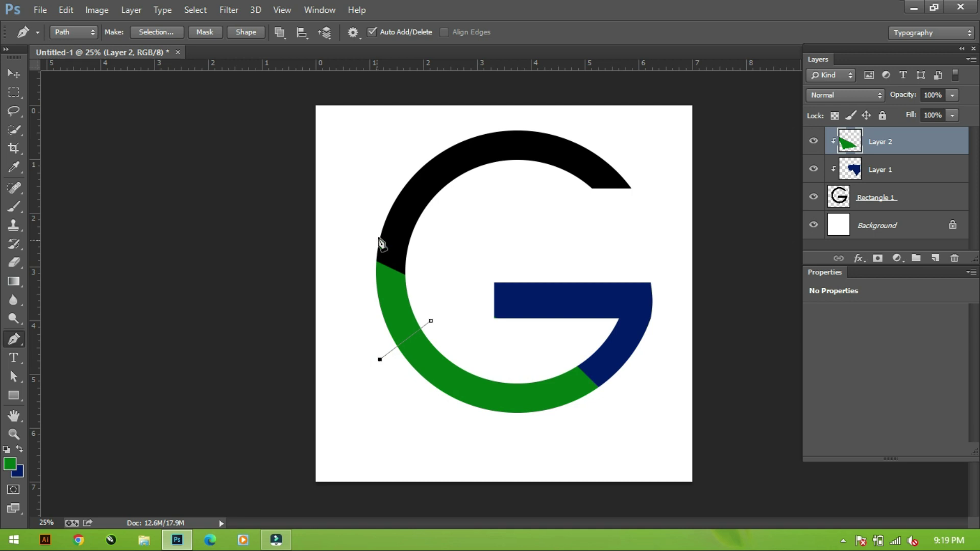
click(356, 203)
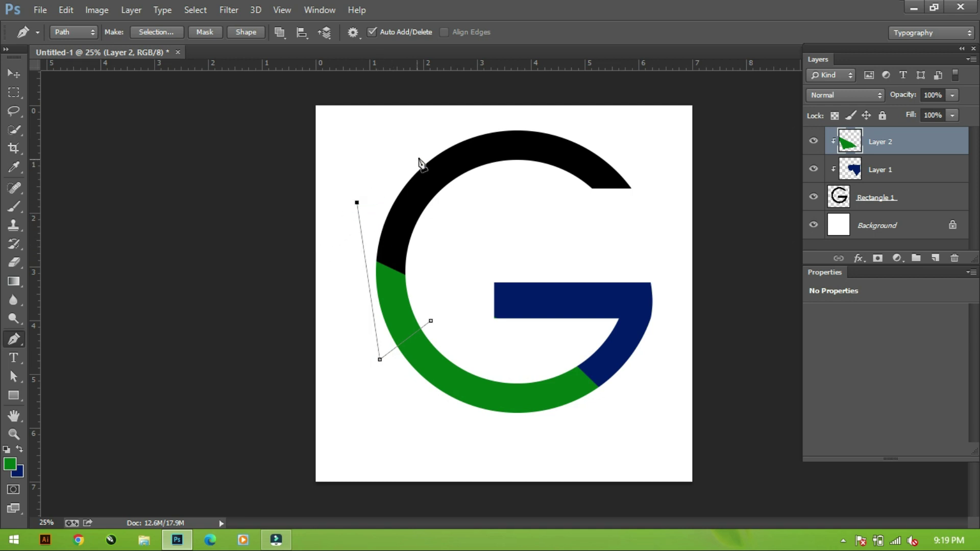
click(388, 186)
click(406, 167)
key(ctrl+Return)
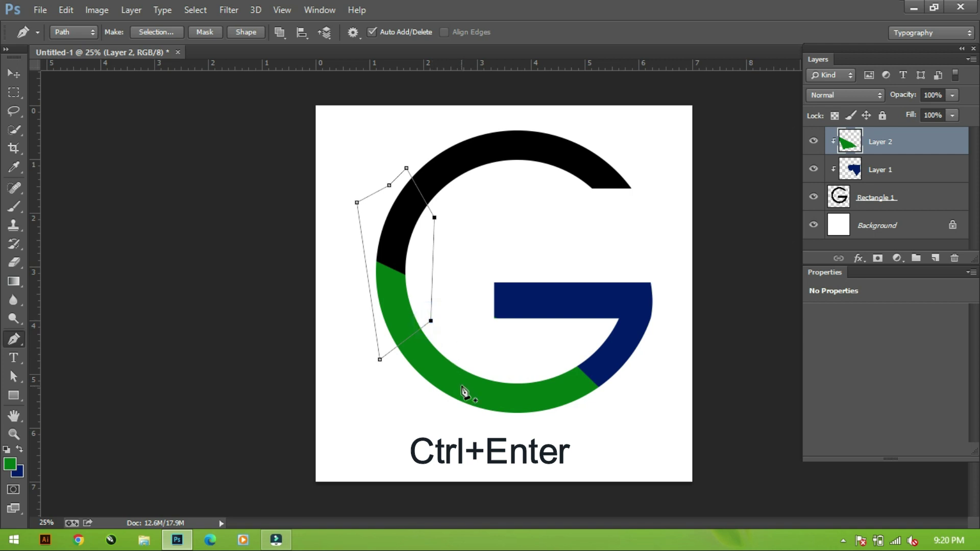
key(ctrl+Return)
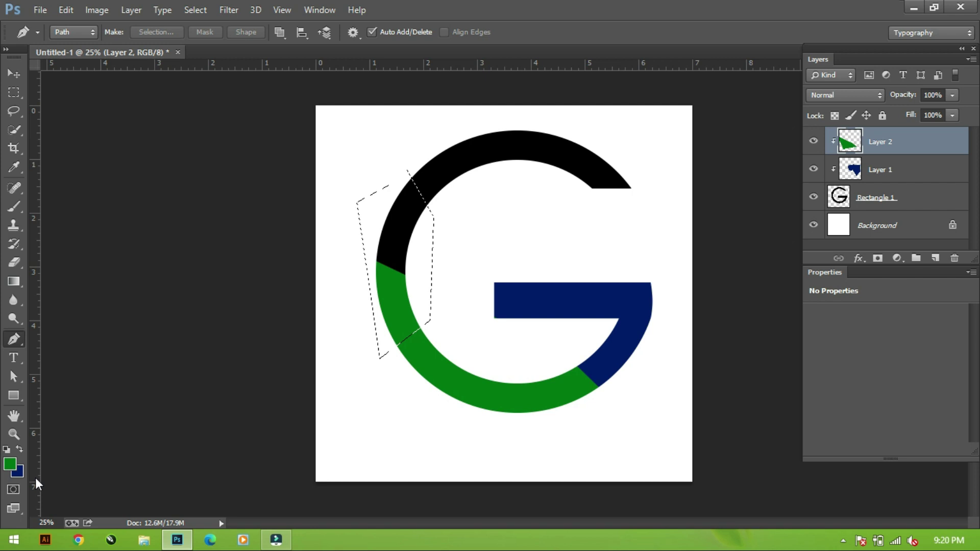
Set the background colour to bright yellow and fill the selection with it on a new top layer.
click(19, 467)
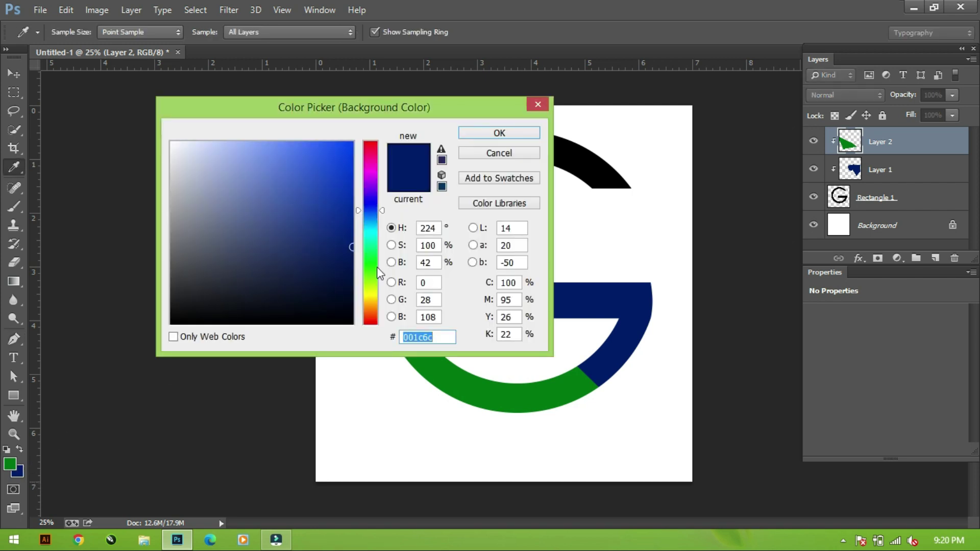
drag(368, 292, 371, 298)
click(351, 145)
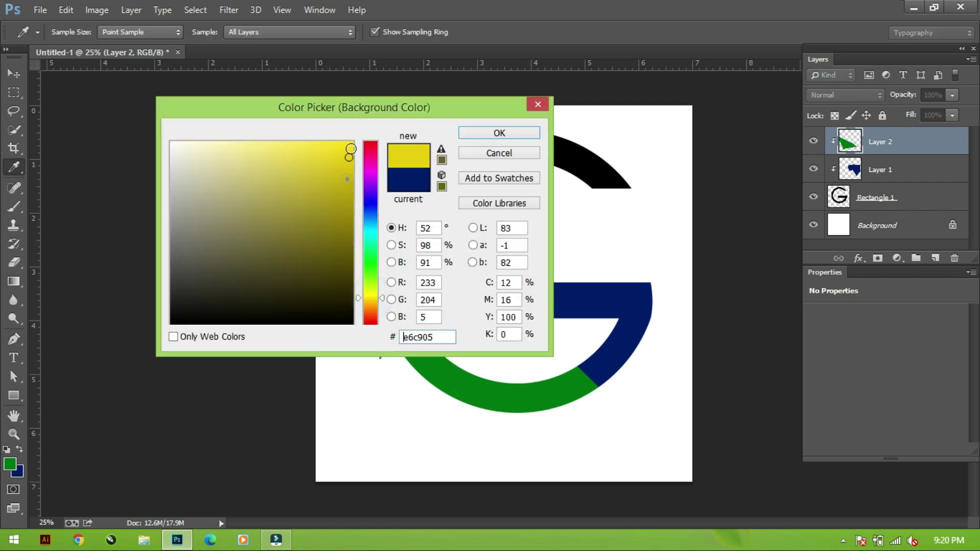
click(494, 134)
key(p)
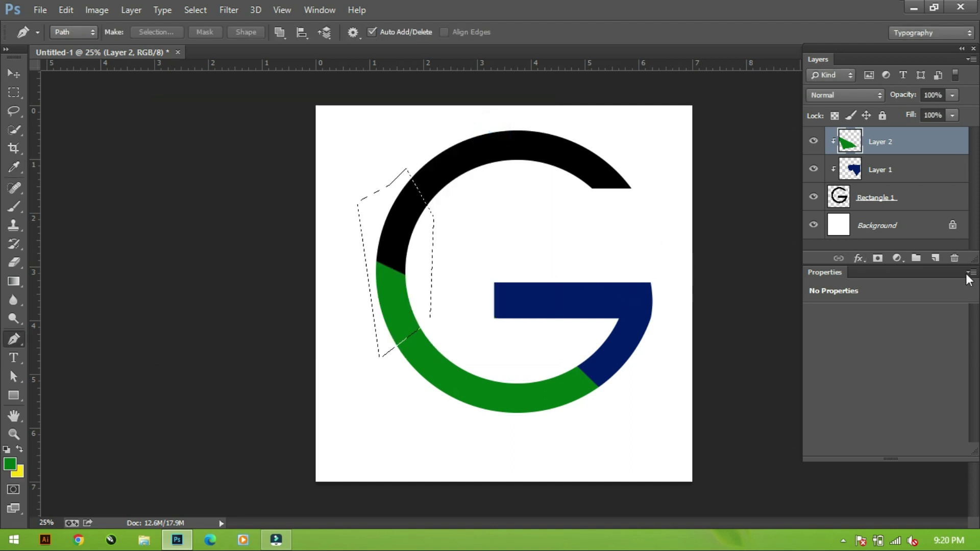
click(935, 258)
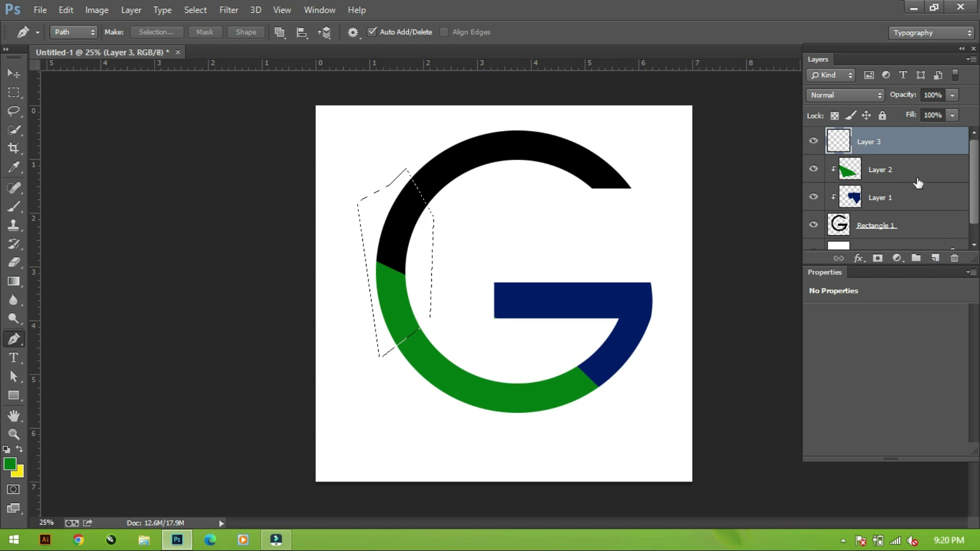
key(ctrl+BackSpace)
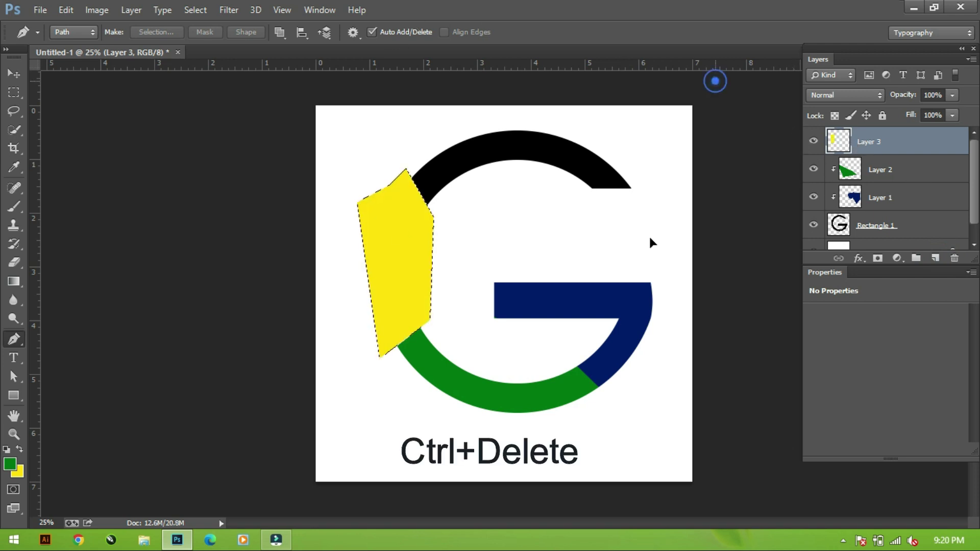
Deselect the area and clip the yellow layer to the G with a clipping mask.
drag(715, 81, 378, 119)
click(14, 73)
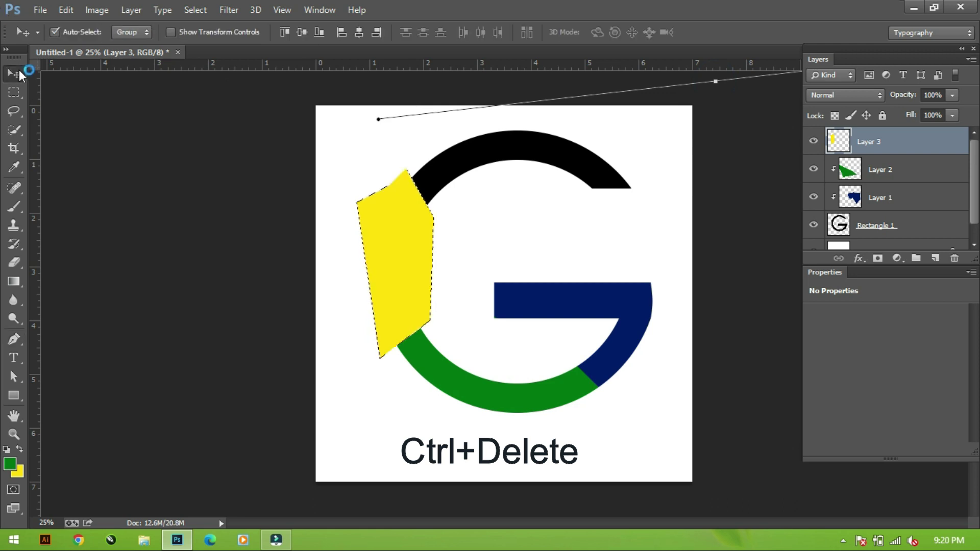
key(ctrl+d)
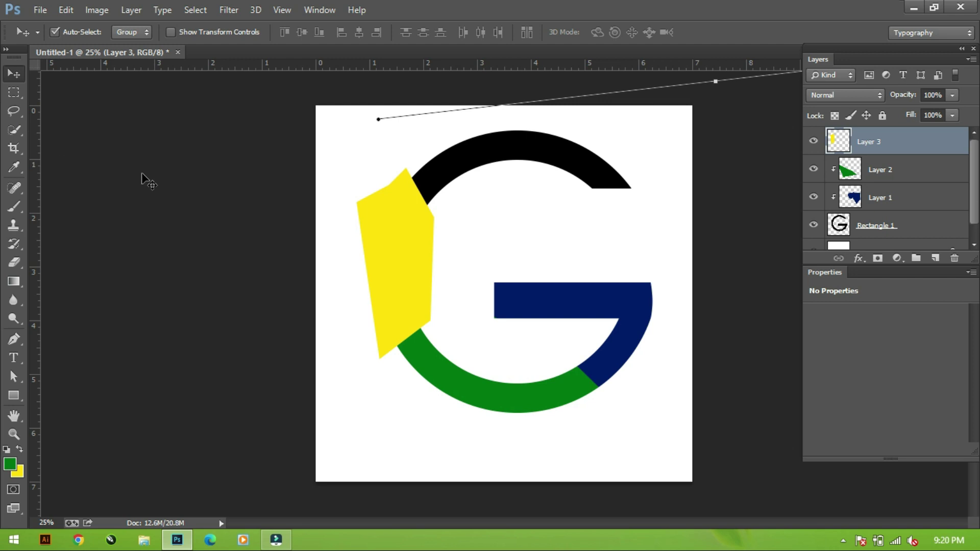
right_click(901, 149)
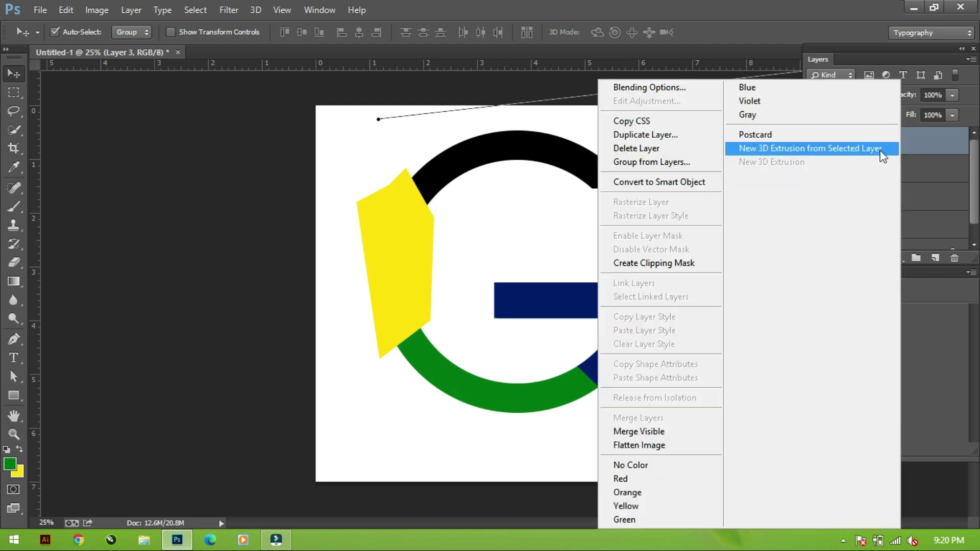
click(682, 272)
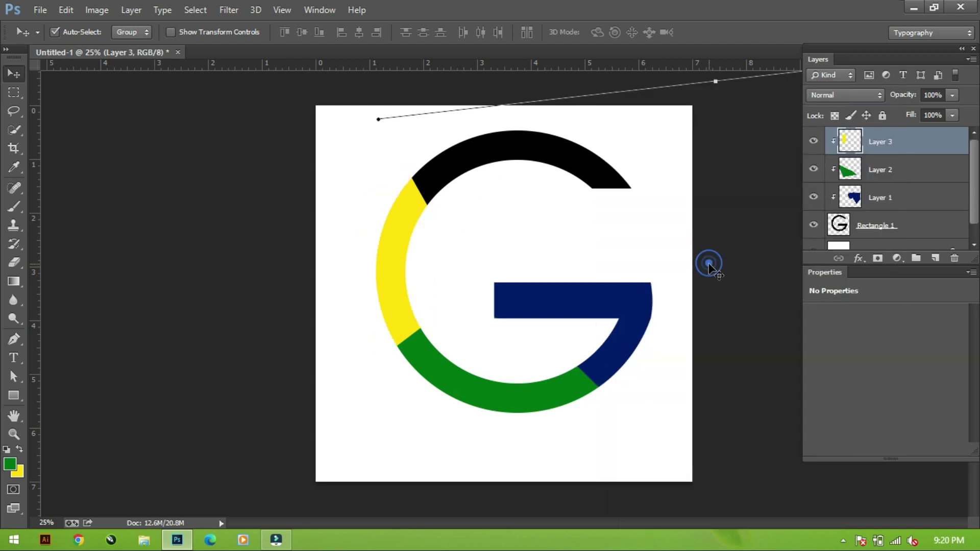
drag(716, 82, 668, 137)
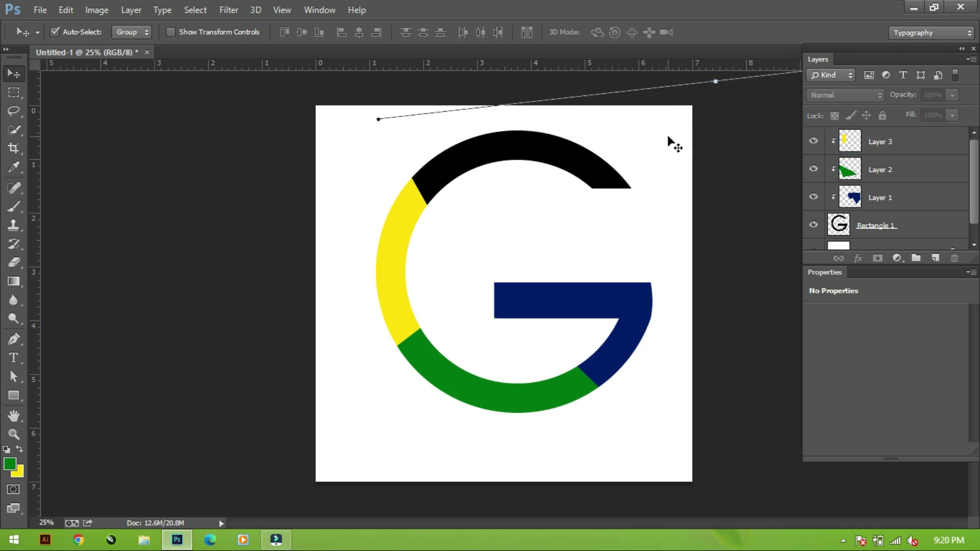
Outline the G's remaining black upper arc, starting at the yellow section's edge, with a closed Pen path and convert it to a selection.
key(ctrl+minus)
key(ctrl+minus)
key(ctrl+minus)
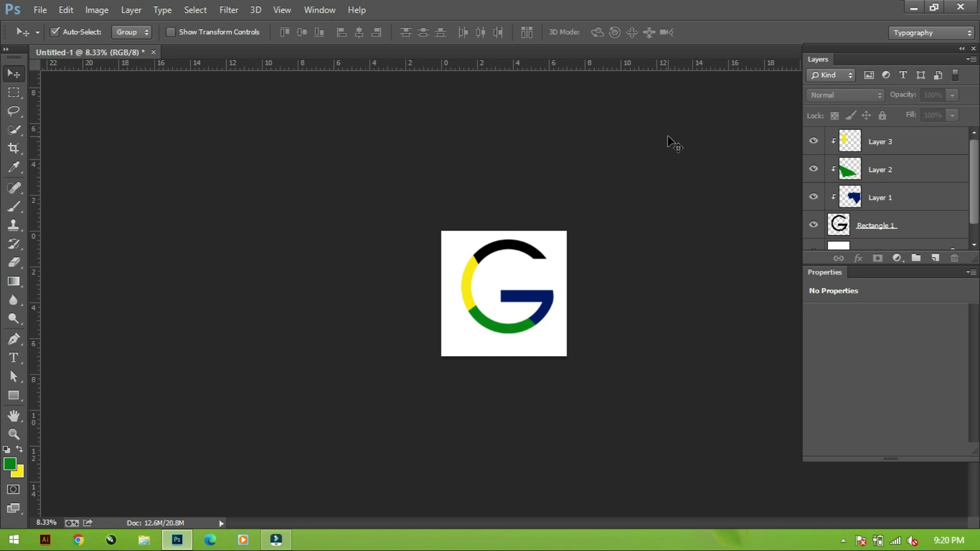
key(ctrl+plus)
key(ctrl+plus)
key(ctrl+plus)
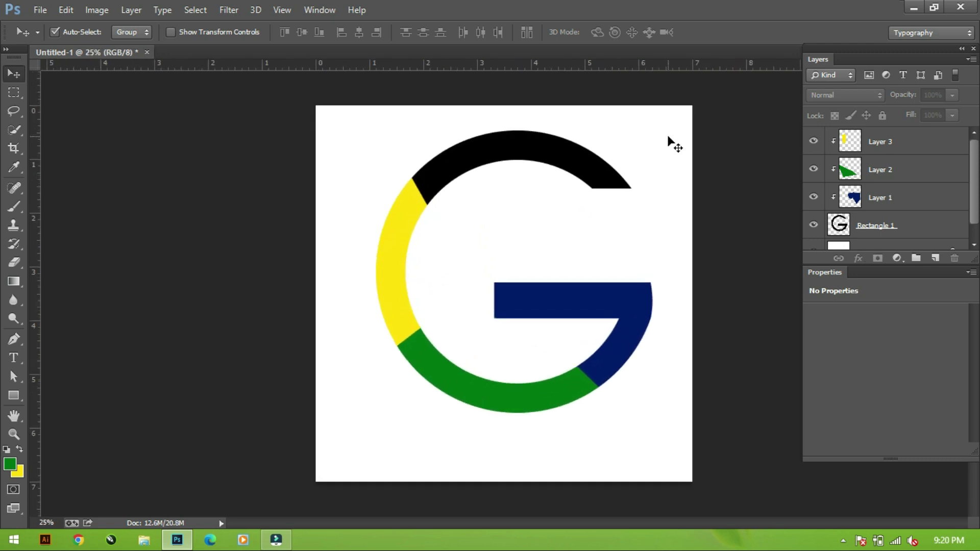
key(ctrl+plus)
key(p)
drag(391, 157, 414, 183)
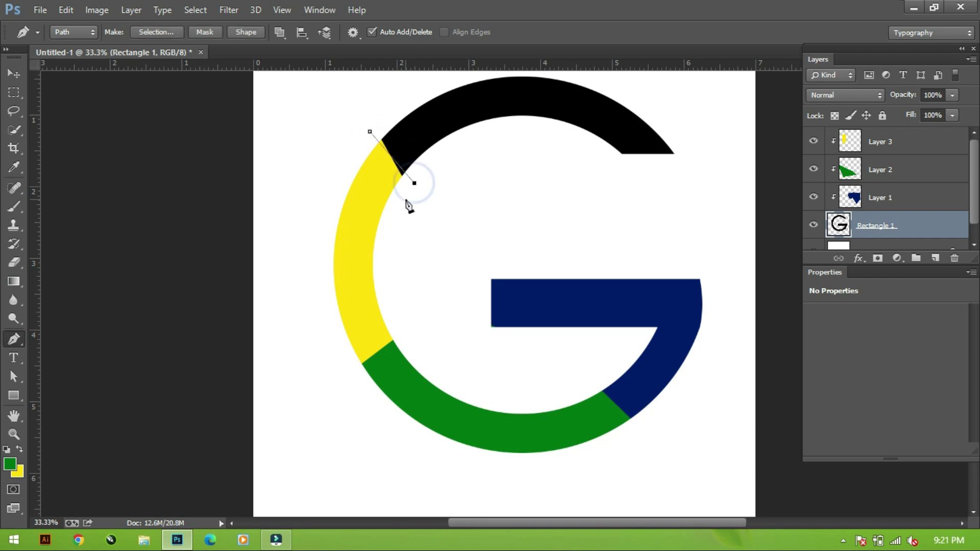
click(404, 199)
click(720, 197)
click(729, 126)
scroll(586, 97, up, 3)
click(526, 109)
click(311, 150)
click(370, 234)
key(ctrl+Return)
Fill the selection with a red background colour on a new clipped layer directly above the G shape, and deselect.
click(934, 258)
click(17, 470)
click(371, 143)
key(Return)
key(ctrl+BackSpace)
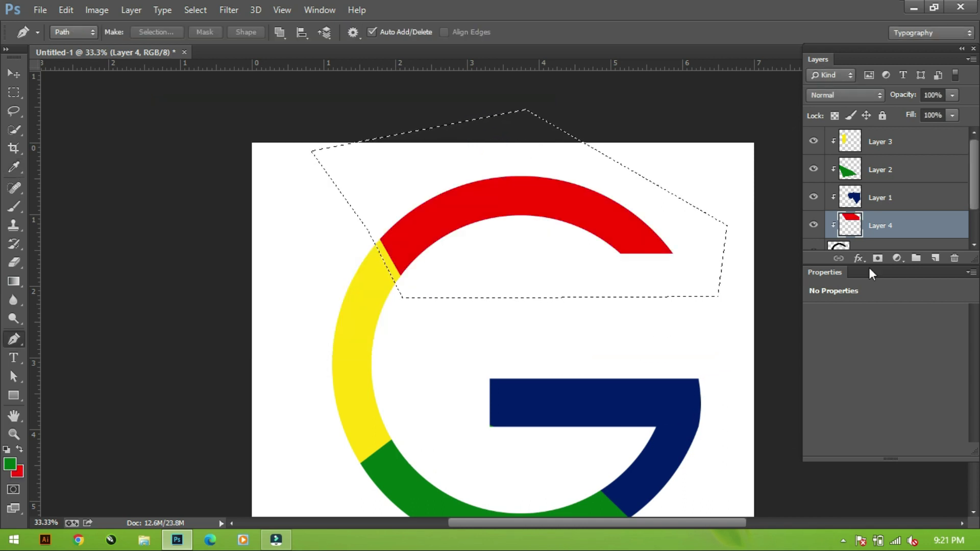
key(ctrl+d)
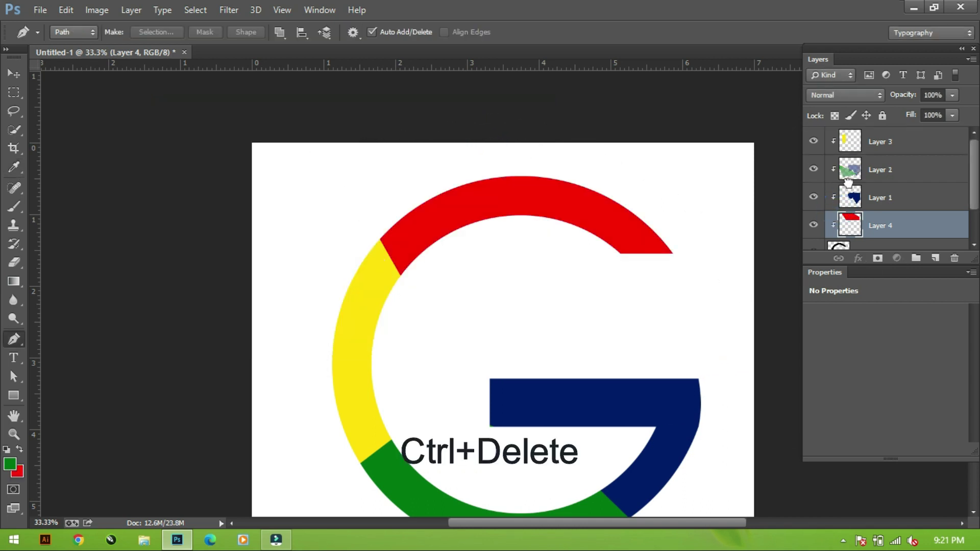
Merge the four colour layers with the G shape into one layer and shift the logo slightly down and left.
click(880, 197)
scroll(430, 371, down, 1)
key(v)
key(ctrl+minus)
key(ctrl+minus)
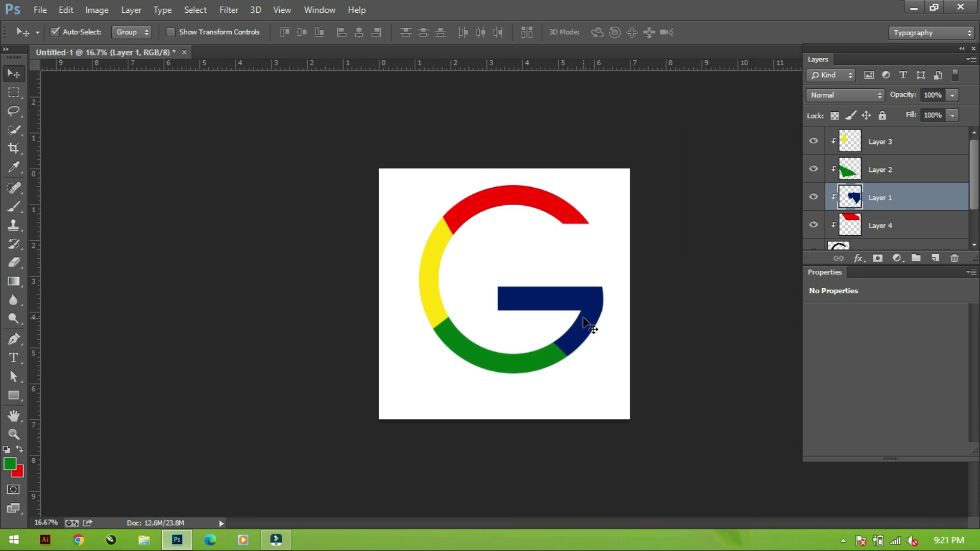
scroll(878, 194, down, 3)
click(880, 206)
scroll(905, 137, up, 3)
click(904, 141)
shift+click(880, 197)
key(ctrl+e)
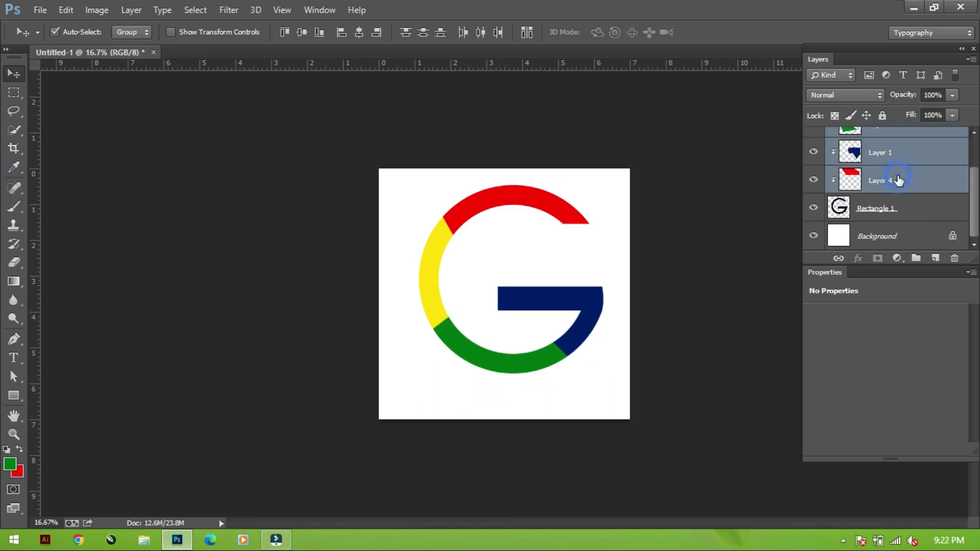
shift+click(891, 204)
key(ctrl+e)
drag(614, 313, 548, 354)
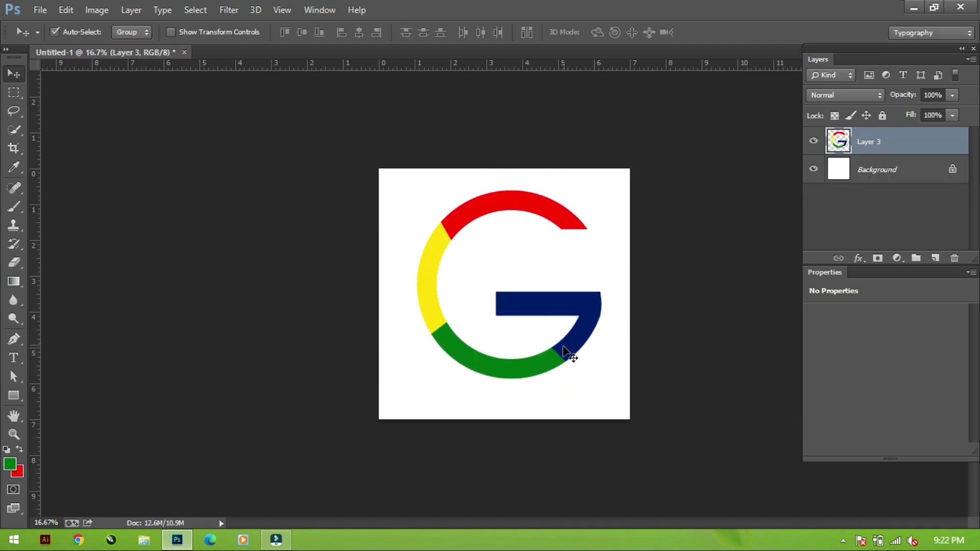
Duplicate the merged G layer and scale the copy down to a small logo in the canvas's lower-left corner.
drag(897, 141, 934, 258)
key(ctrl+t)
drag(604, 192, 421, 414)
key(Return)
Add the green 30 pt text "ogle" just to the right of the small G.
click(10, 363)
key(ctrl+plus)
key(ctrl+plus)
key(ctrl+plus)
key(ctrl+plus)
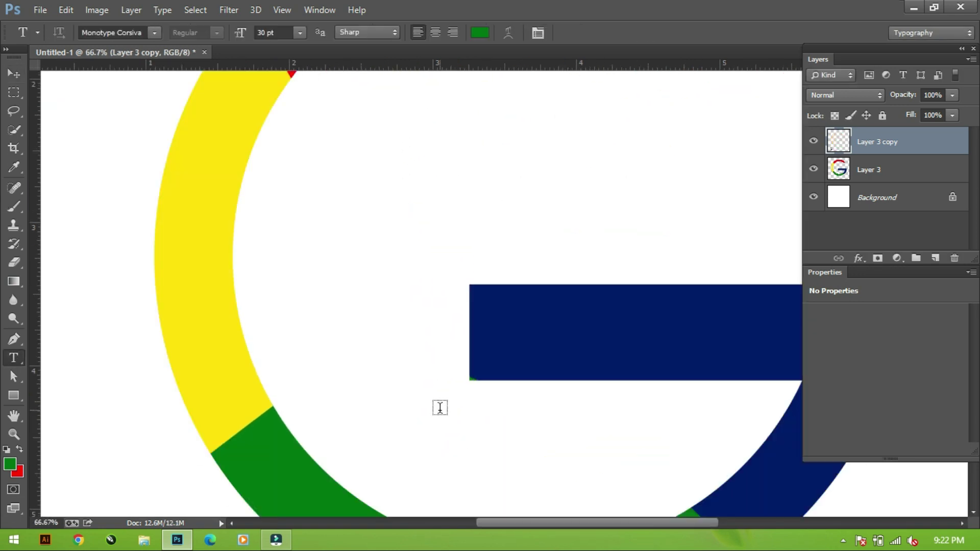
scroll(438, 405, down, 10)
drag(380, 120, 497, 328)
click(355, 248)
text(ogle)
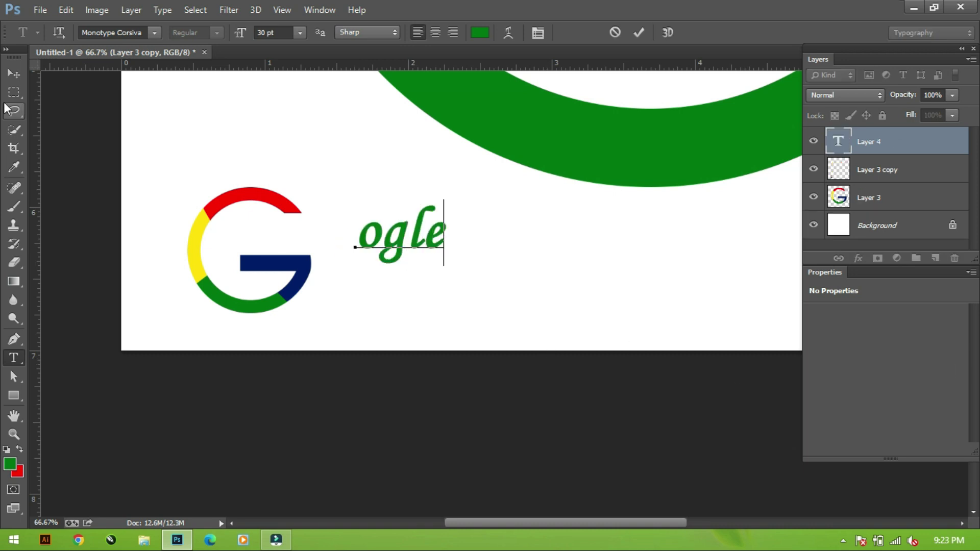
key(ctrl+Return)
Move the "ogle" text lower beside the small G and change its font to Eras Bold ITC.
key(v)
drag(420, 238, 444, 280)
click(13, 357)
click(156, 34)
click(260, 226)
key(v)
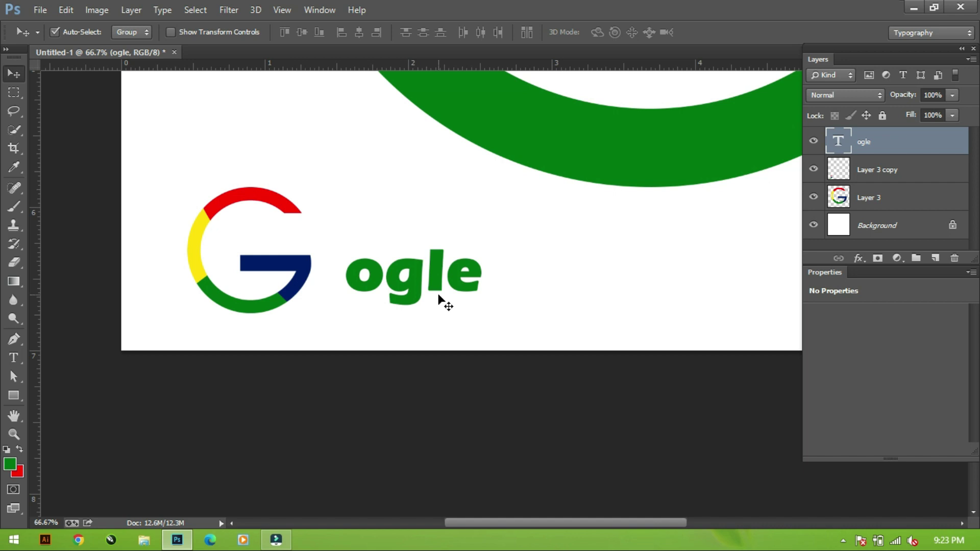
Insert another "o" at the start of the text so it reads "oogle", and move it closer to the small G.
click(13, 357)
click(345, 275)
text(o)
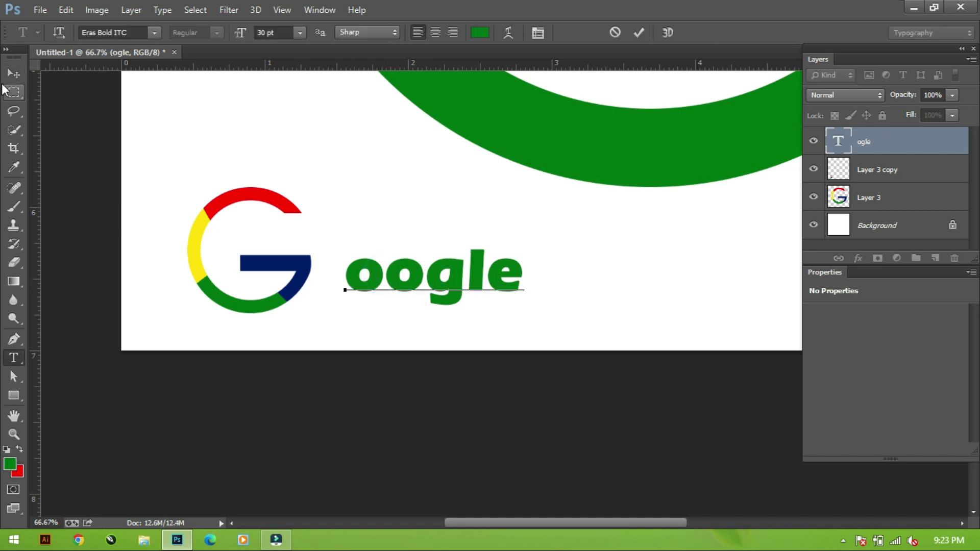
click(13, 73)
drag(399, 282, 332, 276)
Colour the first "o" of the text red and the second "o" yellow.
click(14, 358)
click(480, 32)
drag(370, 163, 369, 140)
drag(346, 157, 425, 138)
click(499, 133)
drag(413, 275, 370, 293)
click(478, 33)
click(337, 143)
click(499, 134)
Colour the letter "g" navy and the letter "e" blue, and commit the text edit.
drag(456, 275, 427, 277)
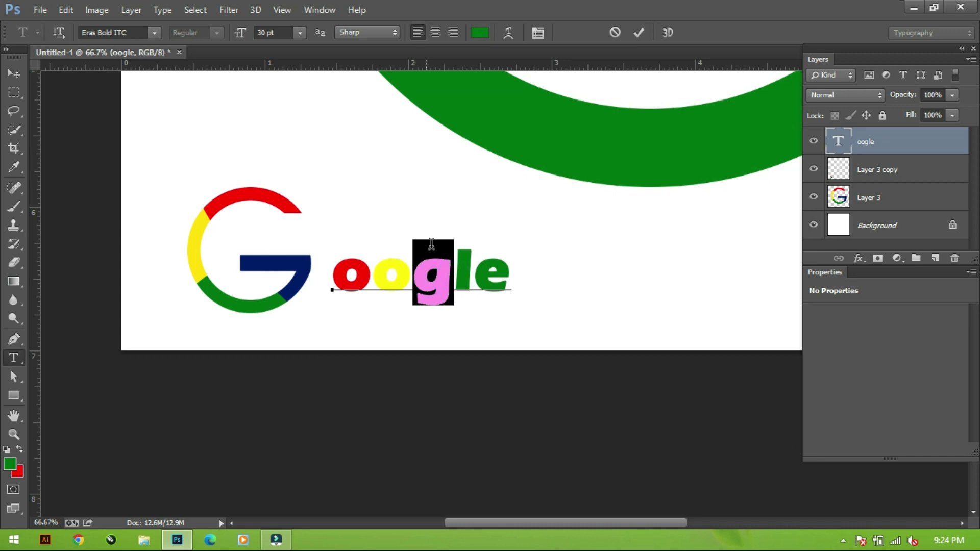
click(480, 32)
drag(369, 258, 370, 201)
click(498, 133)
mouse_move(477, 276)
mouse_down()
mouse_move(456, 275)
mouse_move(474, 278)
mouse_up()
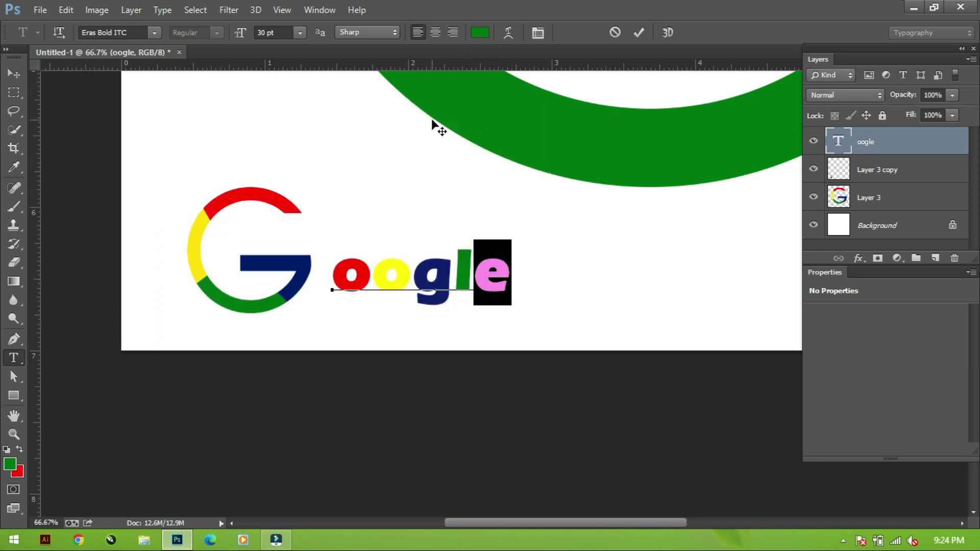
click(480, 32)
click(498, 99)
click(5, 76)
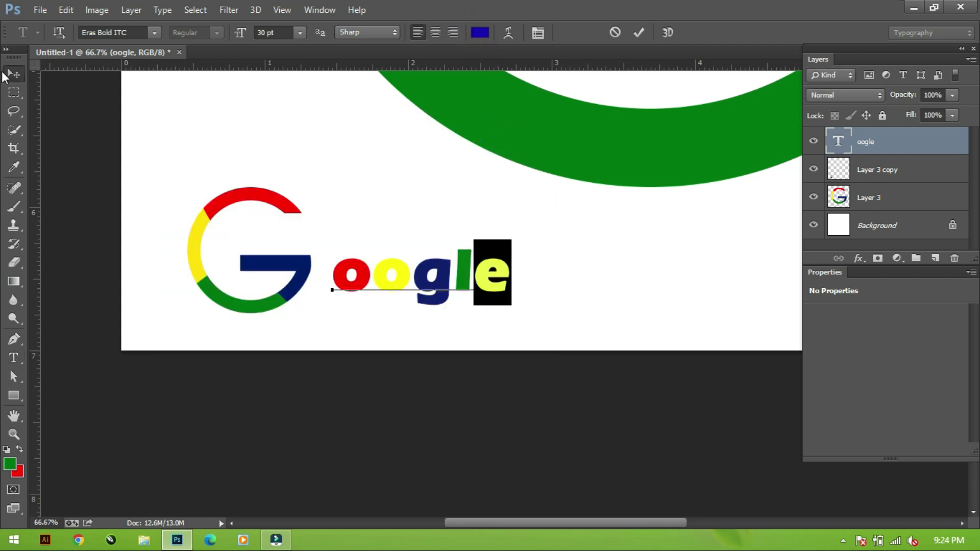
key(ctrl+minus)
key(ctrl+minus)
key(ctrl+minus)
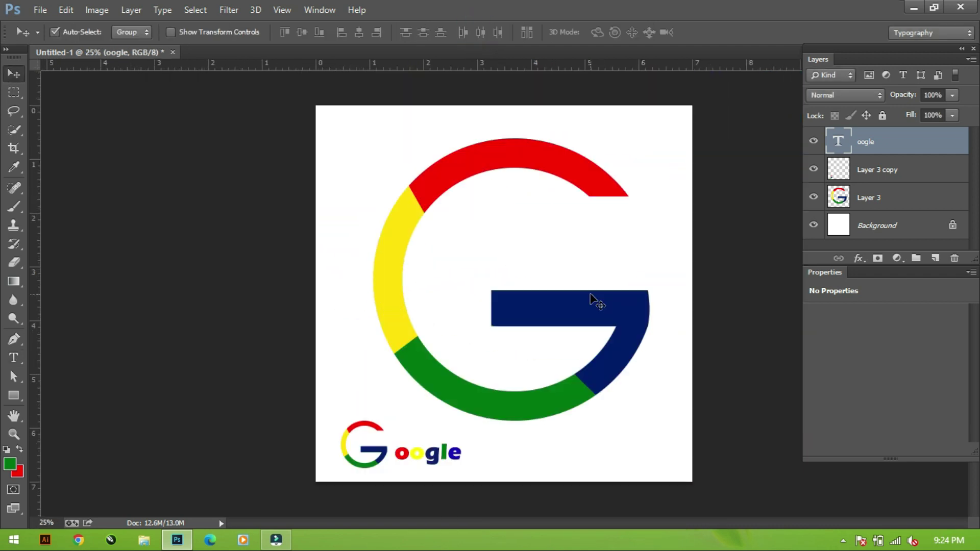